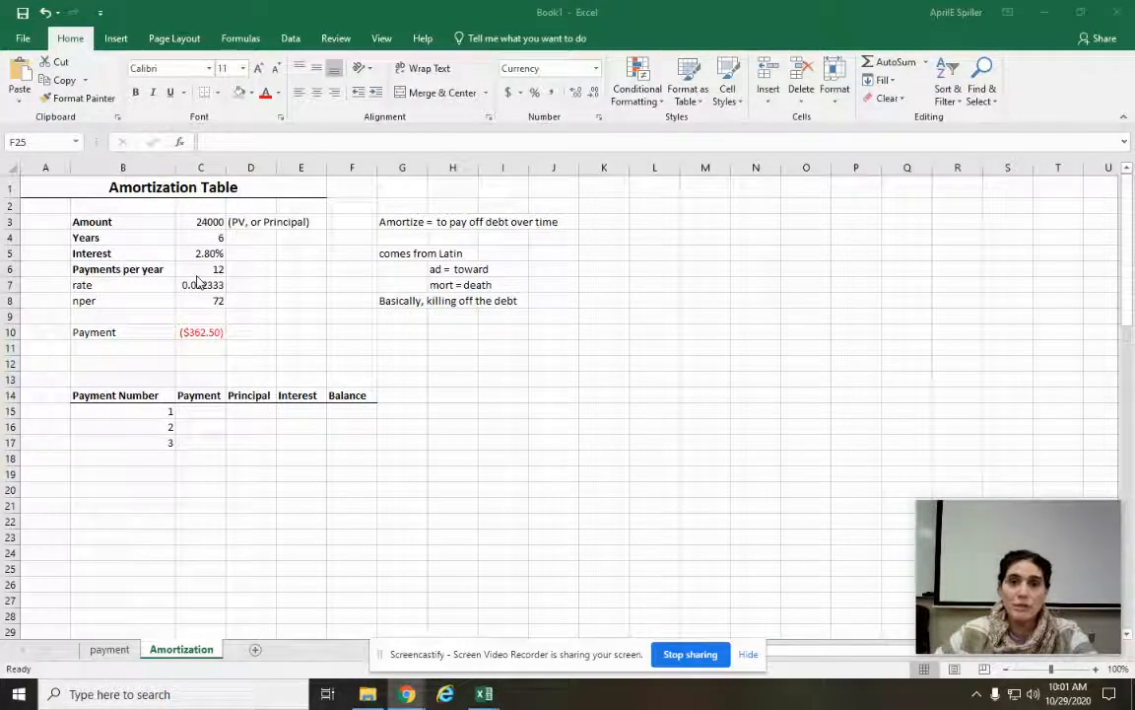
{"action": "left_click", "coordinate": [191, 285]}
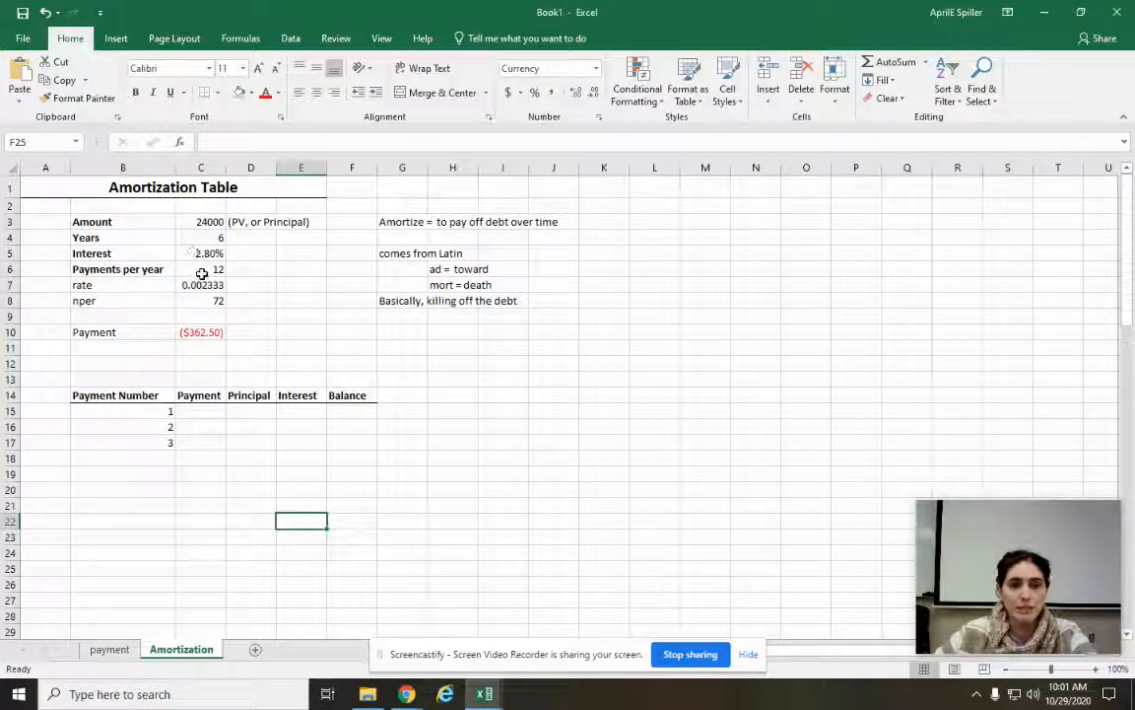
{"action": "left_click", "coordinate": [200, 288]}
{"action": "left_click", "coordinate": [197, 299]}
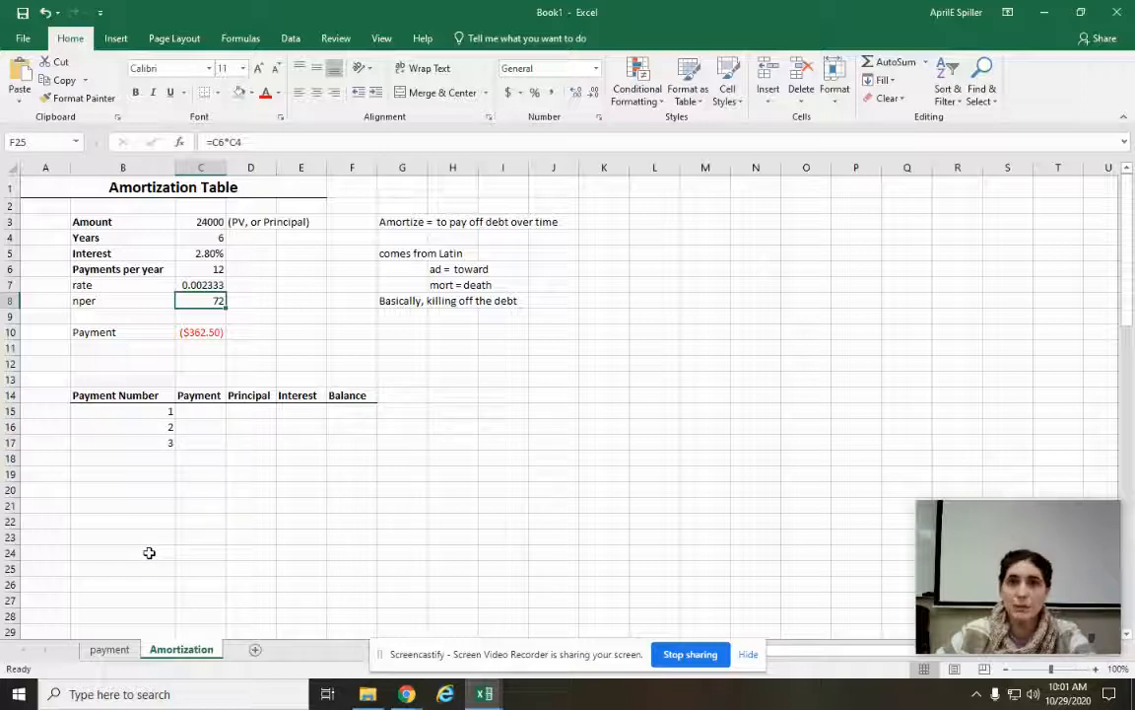
Extend the Payment Number column as a sequence from 1 in B15 down to 72.
{"action": "left_click", "coordinate": [117, 398]}
{"action": "left_click", "coordinate": [118, 410]}
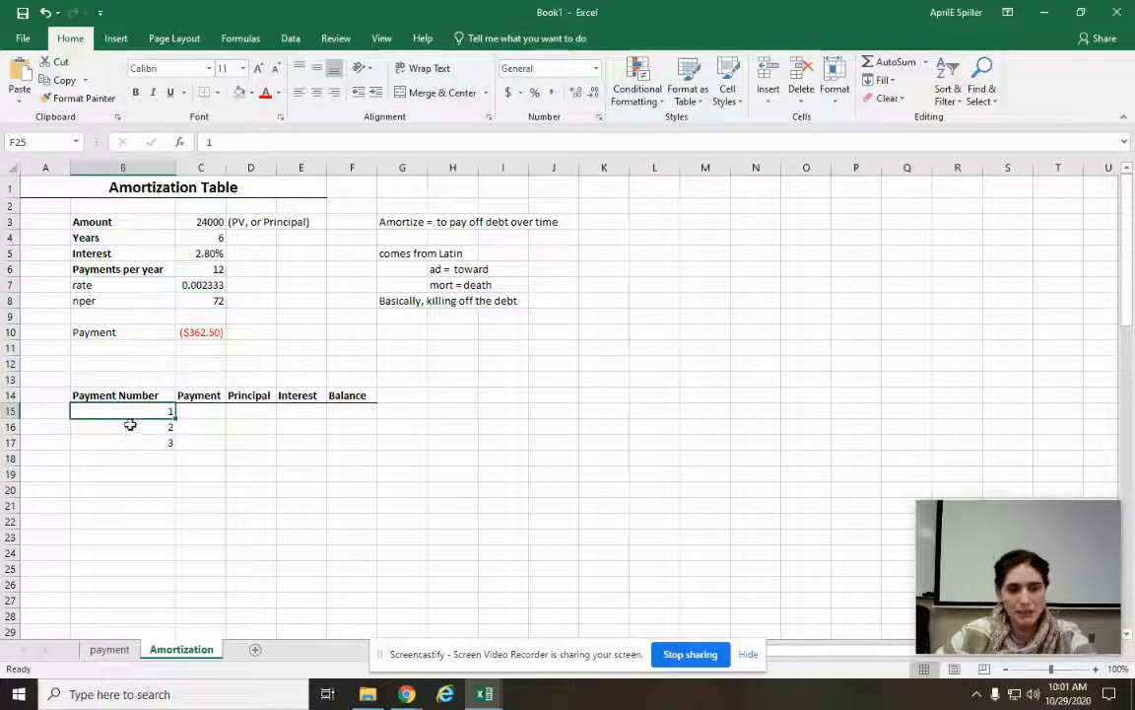
{"action": "left_click_drag", "start_coordinate": [129, 411], "coordinate": [151, 614]}
{"action": "scroll", "coordinate": [297, 546], "scroll_direction": "up", "scroll_amount": 16}
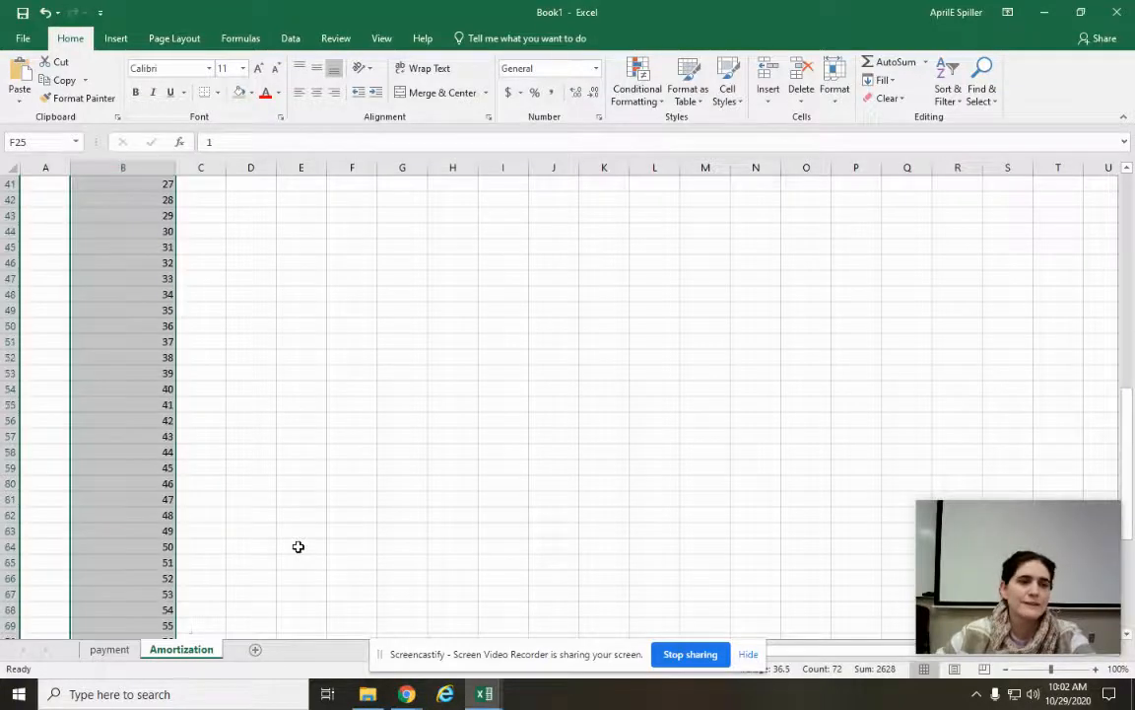
{"action": "scroll", "coordinate": [297, 546], "scroll_direction": "up", "scroll_amount": 1}
{"action": "left_click", "coordinate": [206, 294]}
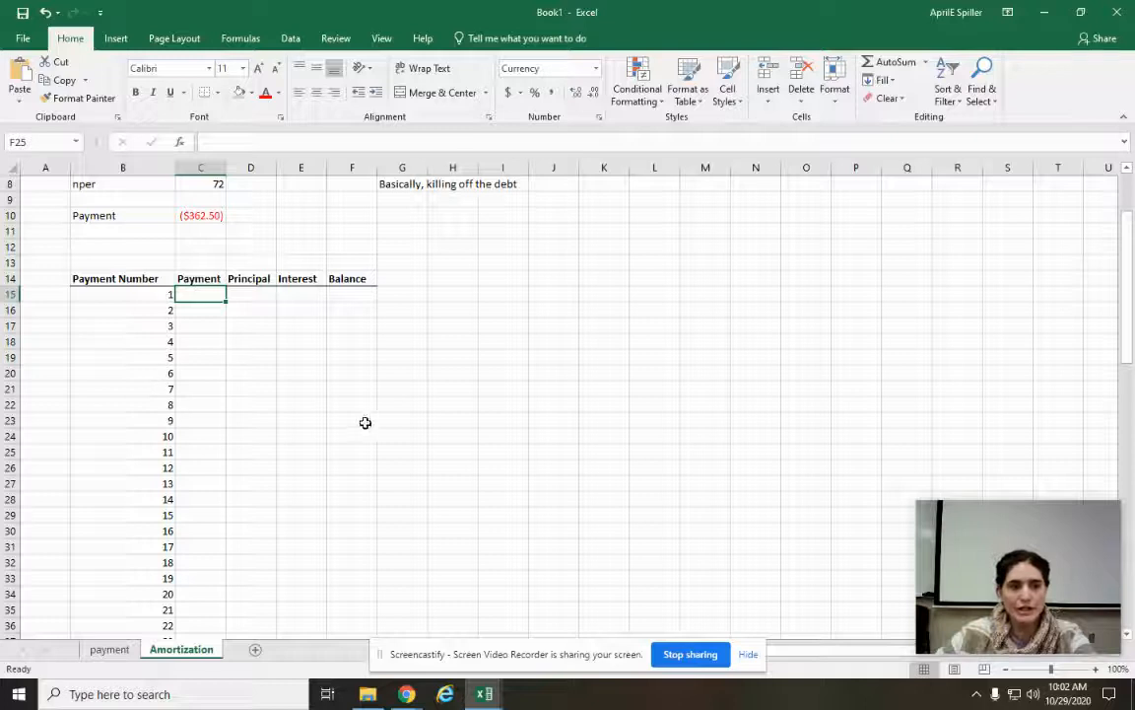
Enter 1, 2 and 3 in consecutive cells from I19 down and extend the series to 11.
{"action": "left_click", "coordinate": [488, 362]}
{"action": "type", "text": "1"}
{"action": "key", "text": "Return"}
{"action": "type", "text": "2"}
{"action": "key", "text": "Return"}
{"action": "type", "text": "3"}
{"action": "key", "text": "Return"}
{"action": "left_click_drag", "start_coordinate": [487, 351], "coordinate": [531, 518]}
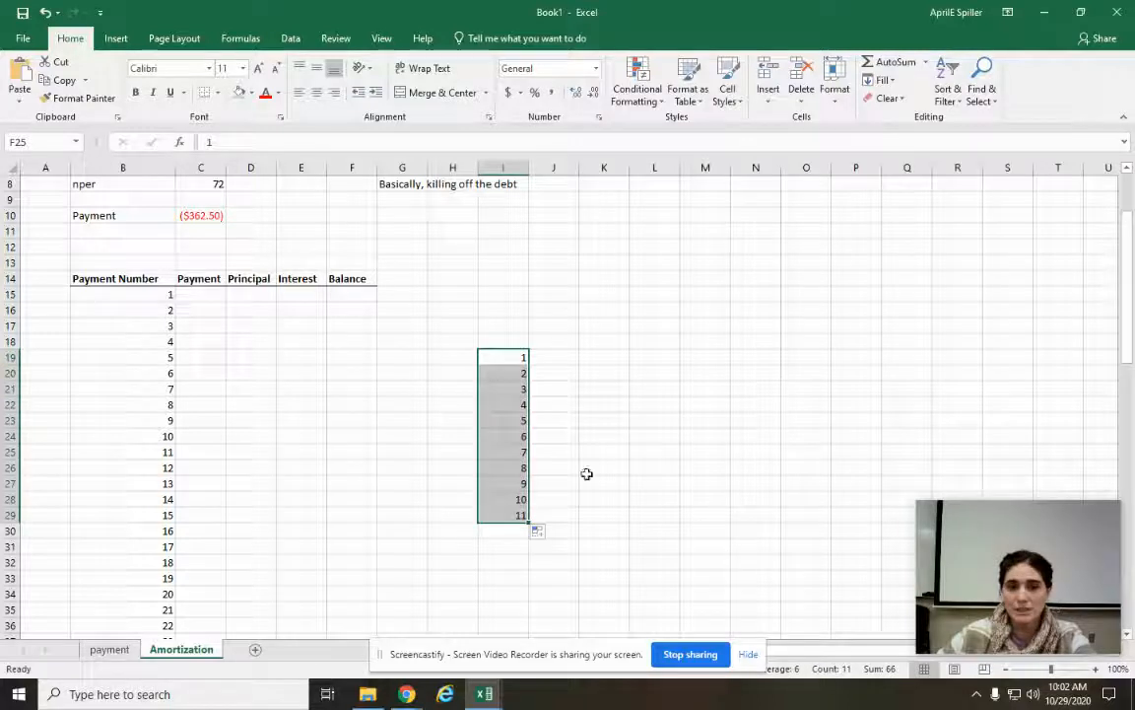
Clear the sample number series in I19:I29.
{"action": "key", "text": "Delete"}
{"action": "left_click", "coordinate": [599, 376]}
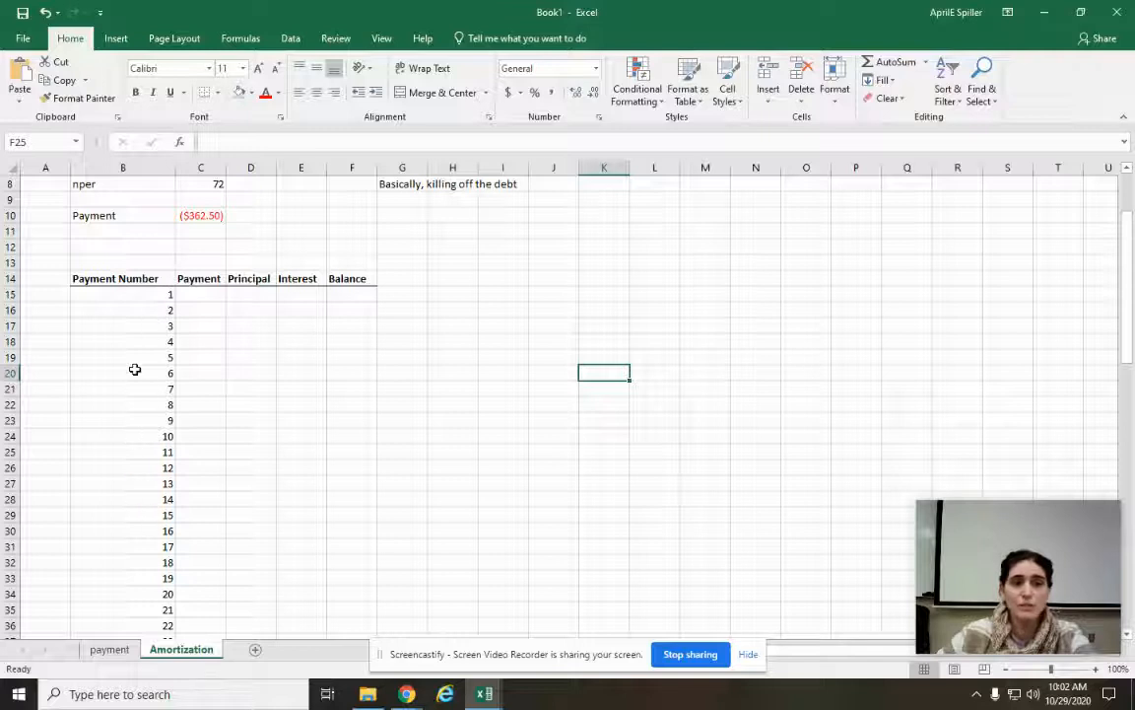
Enter the formula =C10 in C15 so the first payment row references the calculated payment.
{"action": "scroll", "coordinate": [147, 506], "scroll_direction": "up", "scroll_amount": 3}
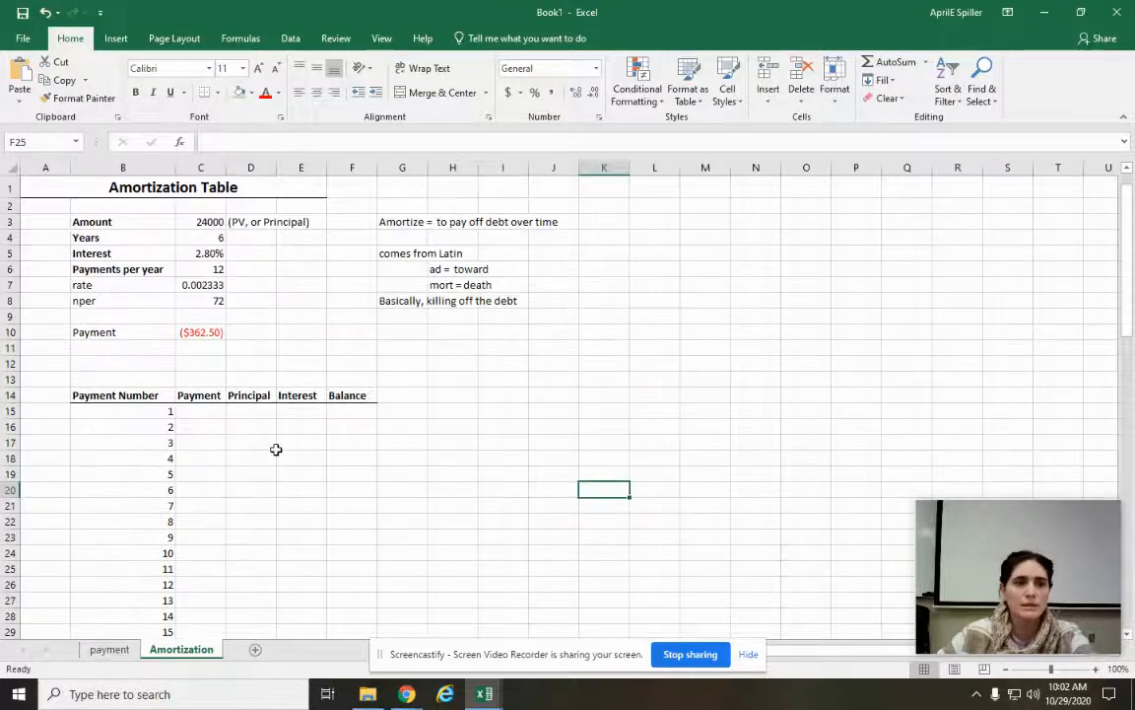
{"action": "left_click", "coordinate": [193, 414]}
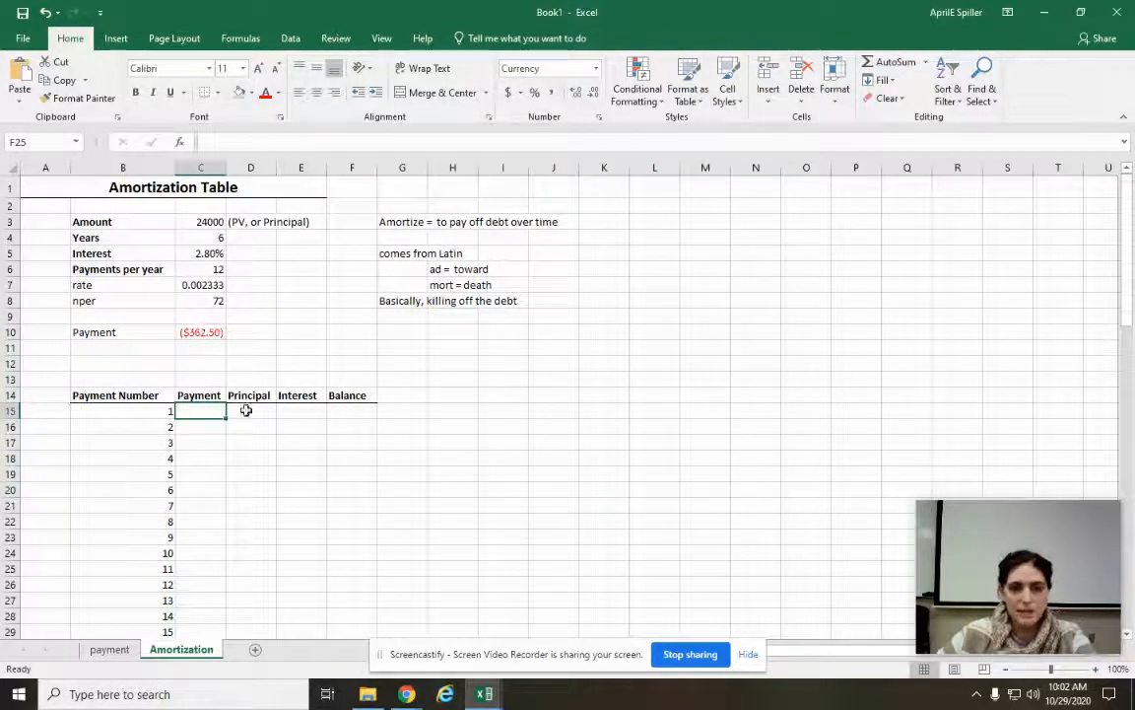
{"action": "type", "text": "="}
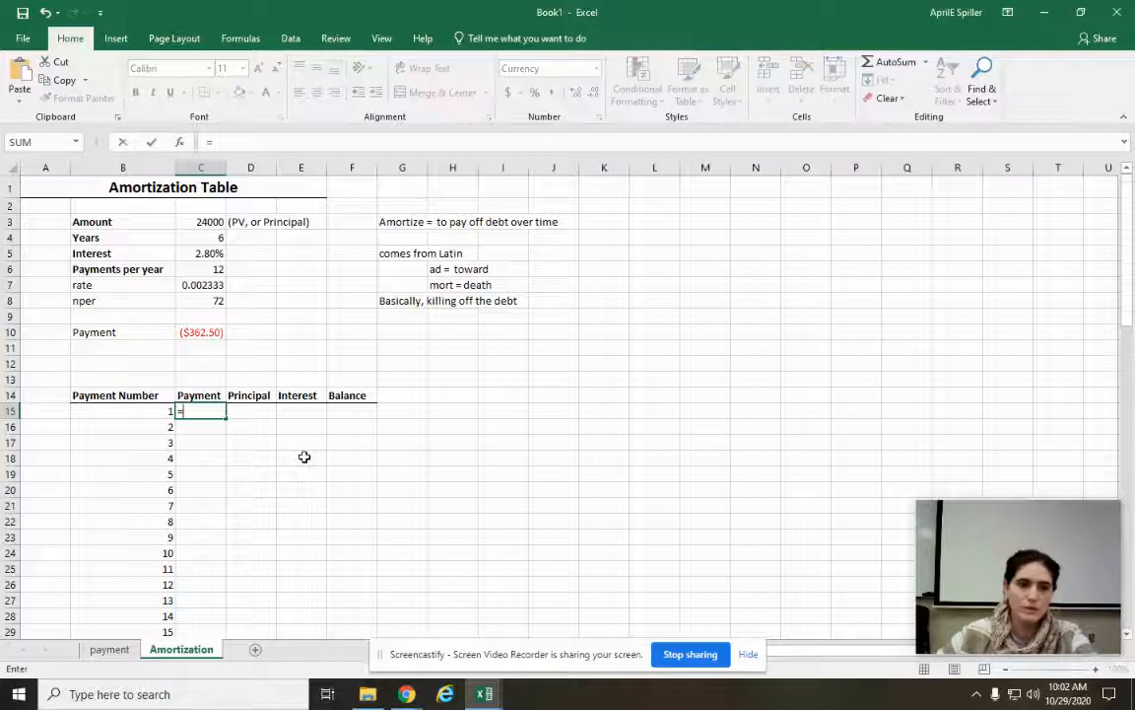
{"action": "left_click", "coordinate": [211, 333]}
{"action": "key", "text": "Return"}
Try copying the relative payment formula from C15 down to C16.
{"action": "left_click", "coordinate": [200, 411]}
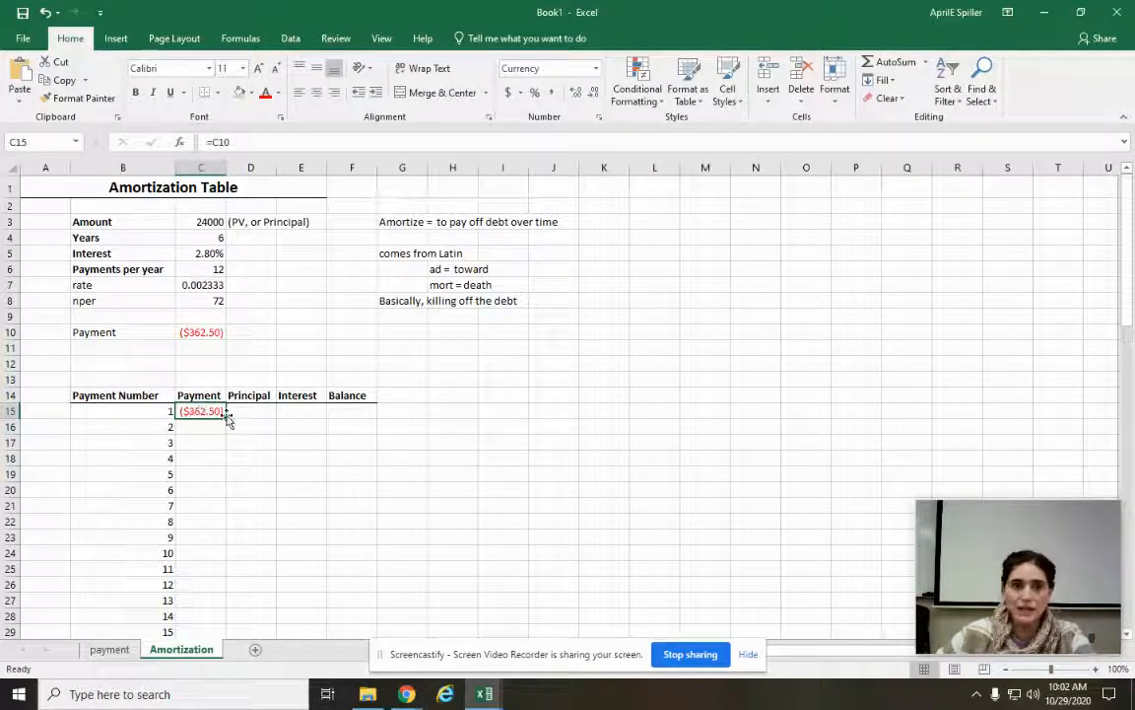
{"action": "left_click_drag", "start_coordinate": [229, 420], "coordinate": [226, 437]}
{"action": "left_click", "coordinate": [296, 459]}
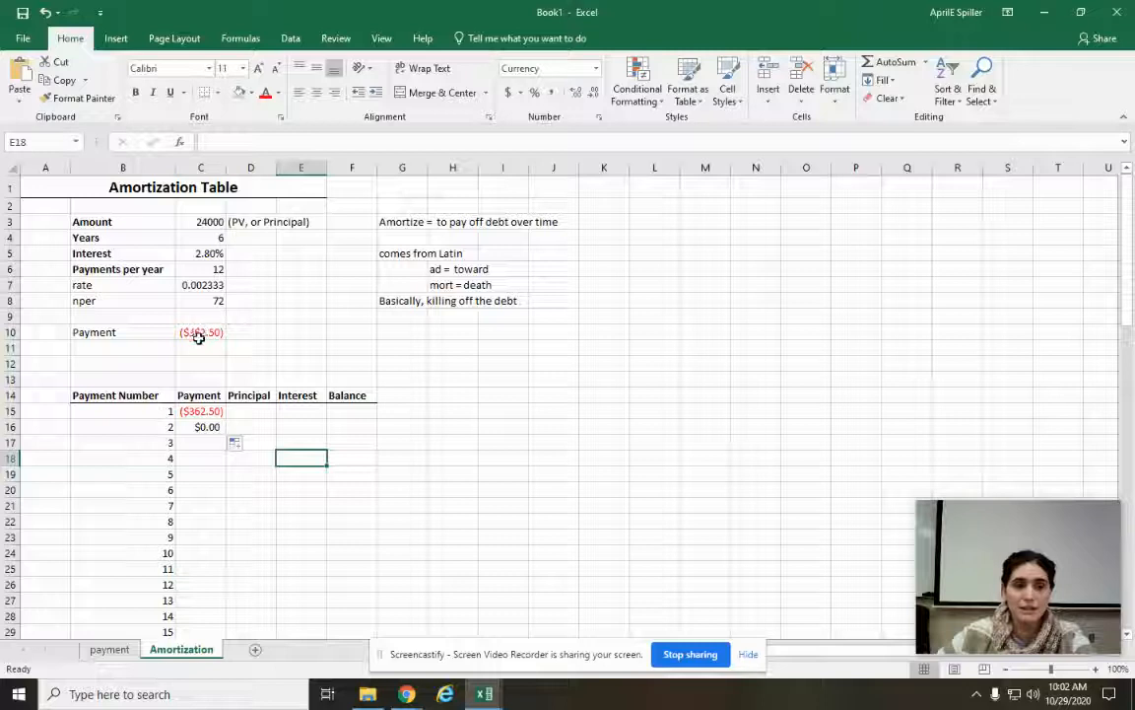
Make the reference in C15 absolute so the formula reads =$C$10.
{"action": "left_click", "coordinate": [212, 415]}
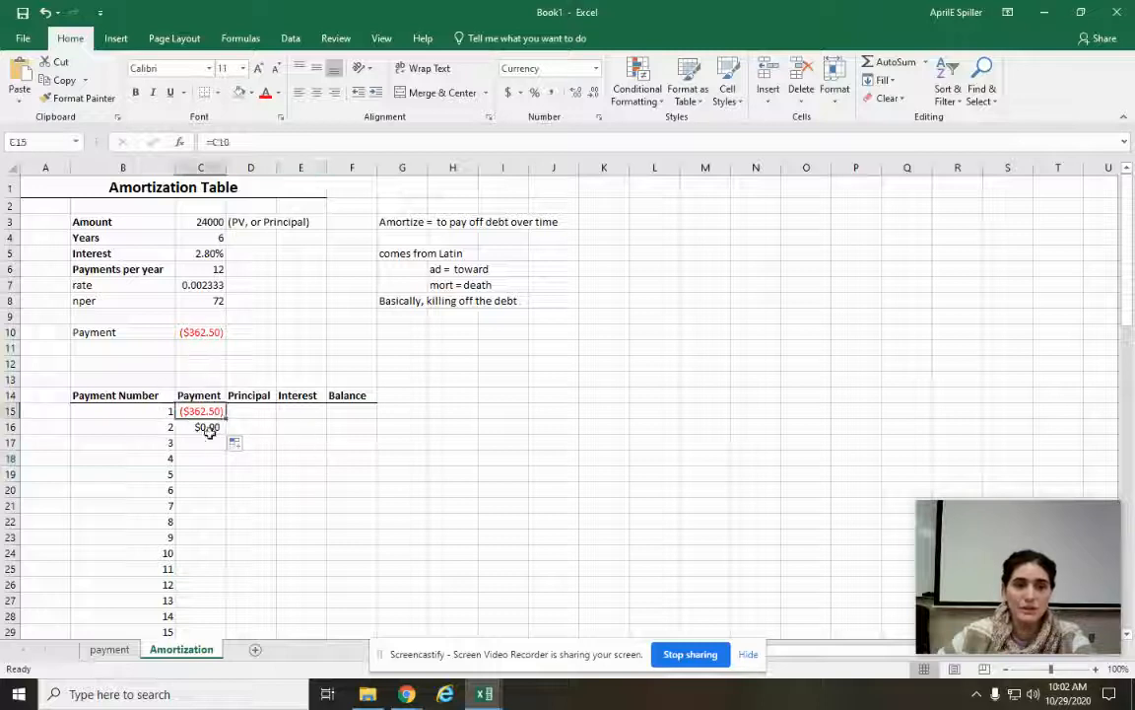
{"action": "left_click", "coordinate": [223, 141]}
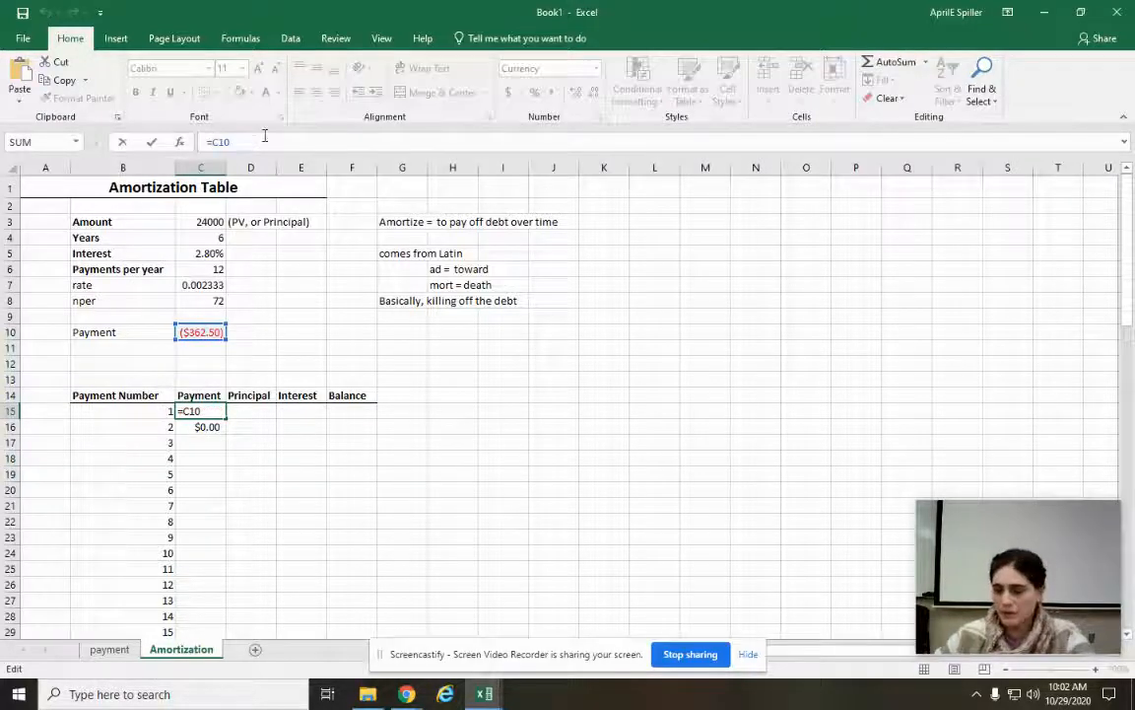
{"action": "type", "text": "$C"}
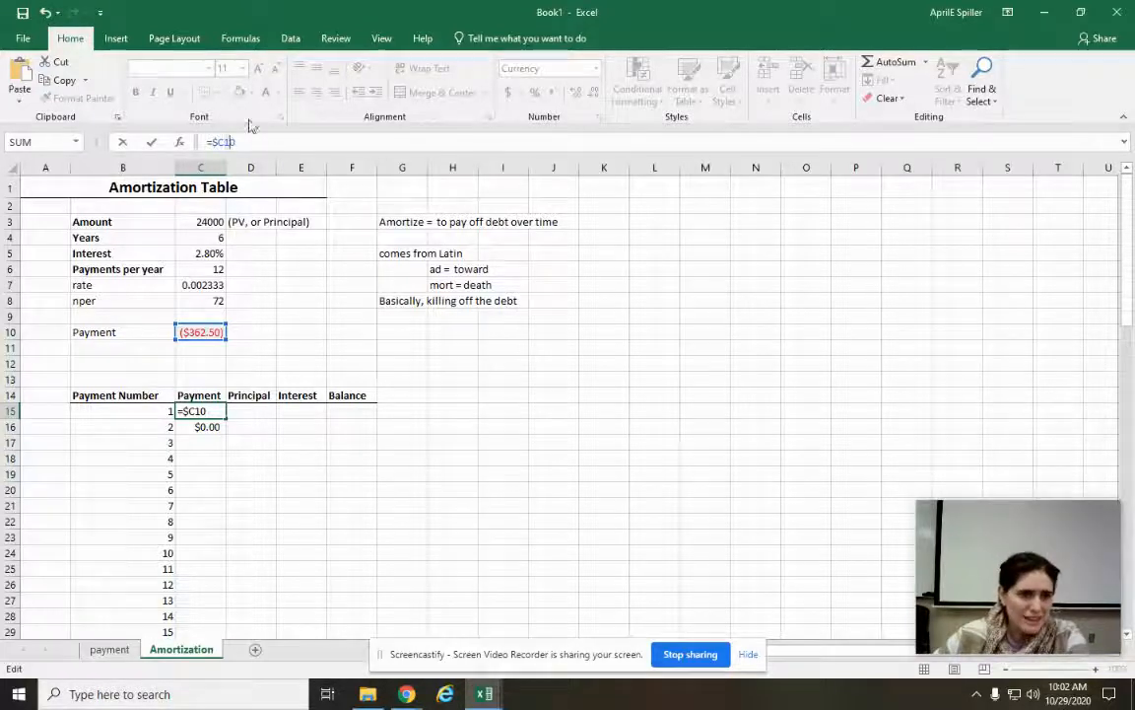
{"action": "type", "text": "$"}
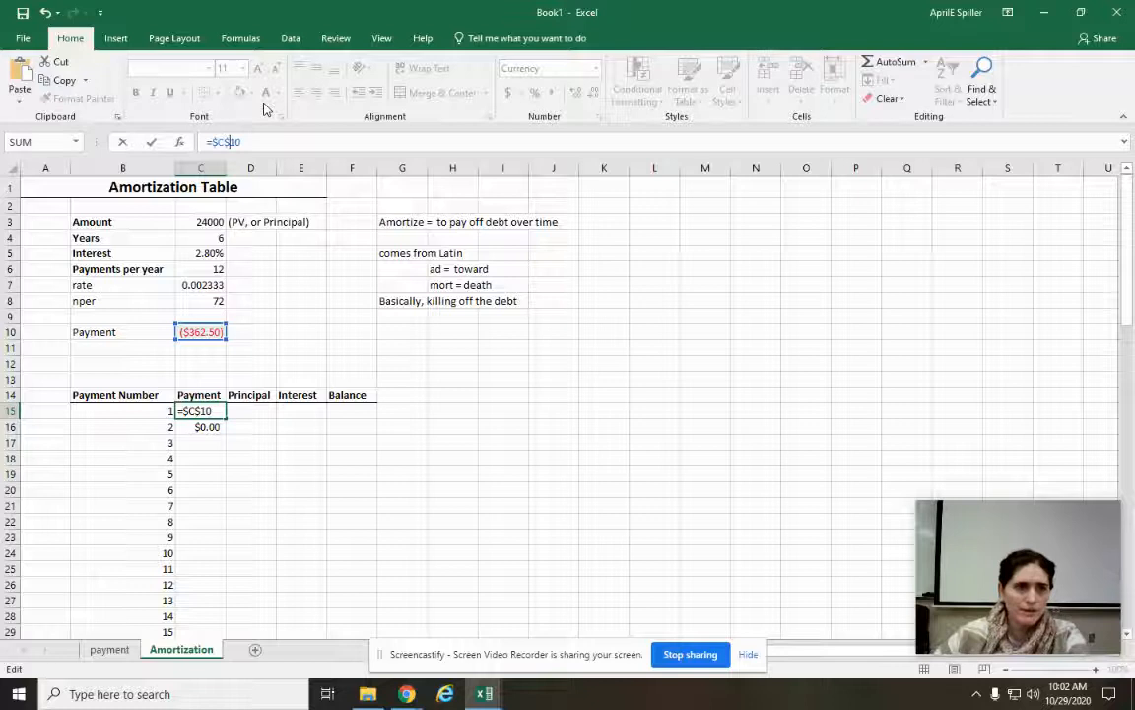
{"action": "key", "text": "Return"}
Fill the C15 formula down the Payment column through payment number 72.
{"action": "left_click", "coordinate": [203, 411]}
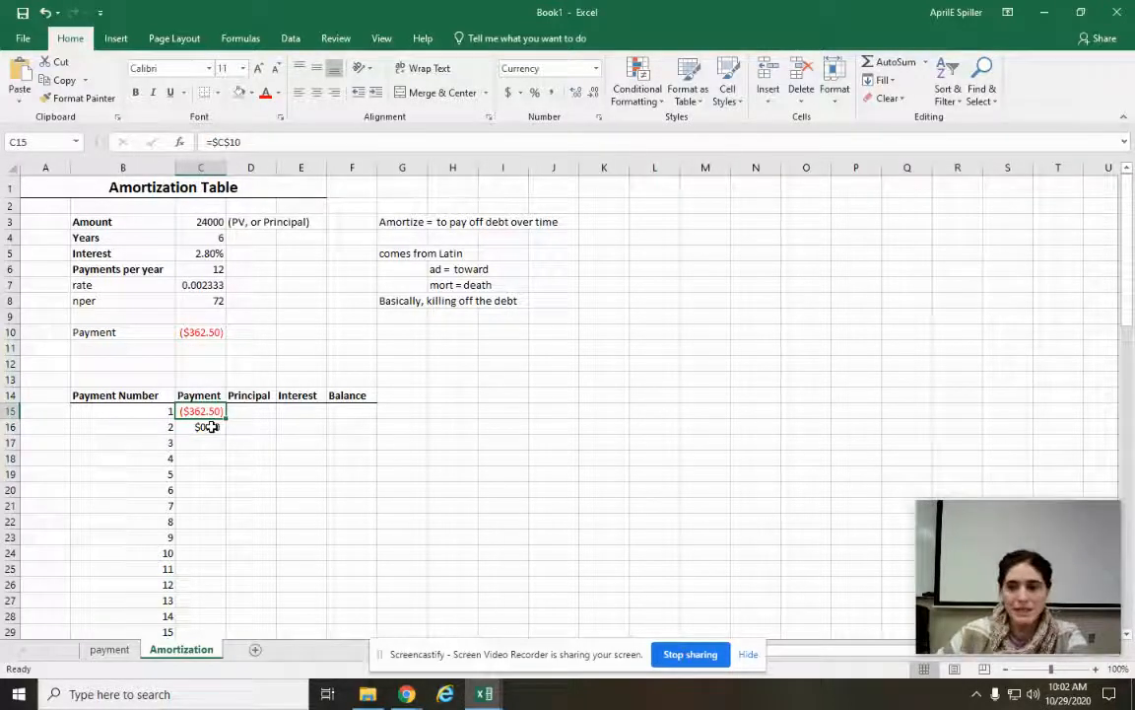
{"action": "left_click_drag", "start_coordinate": [226, 418], "coordinate": [207, 598]}
{"action": "scroll", "coordinate": [294, 497], "scroll_direction": "down", "scroll_amount": 3}
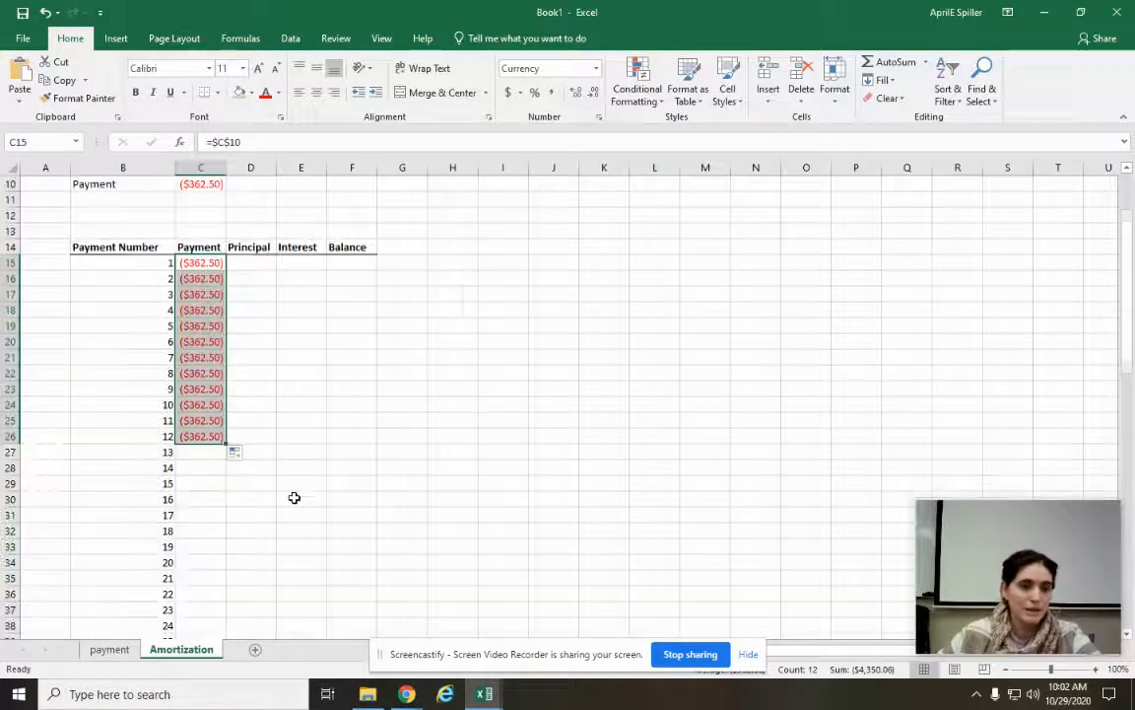
{"action": "left_click_drag", "start_coordinate": [227, 444], "coordinate": [216, 595]}
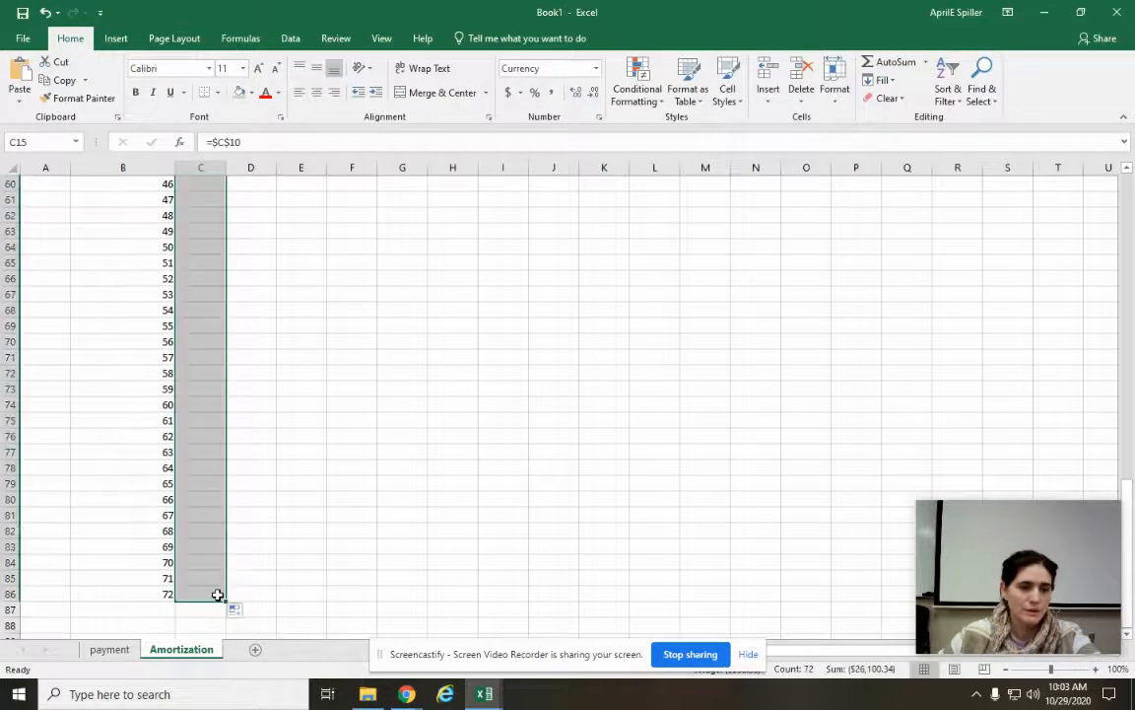
{"action": "scroll", "coordinate": [345, 544], "scroll_direction": "up", "scroll_amount": 10}
{"action": "left_click", "coordinate": [345, 544]}
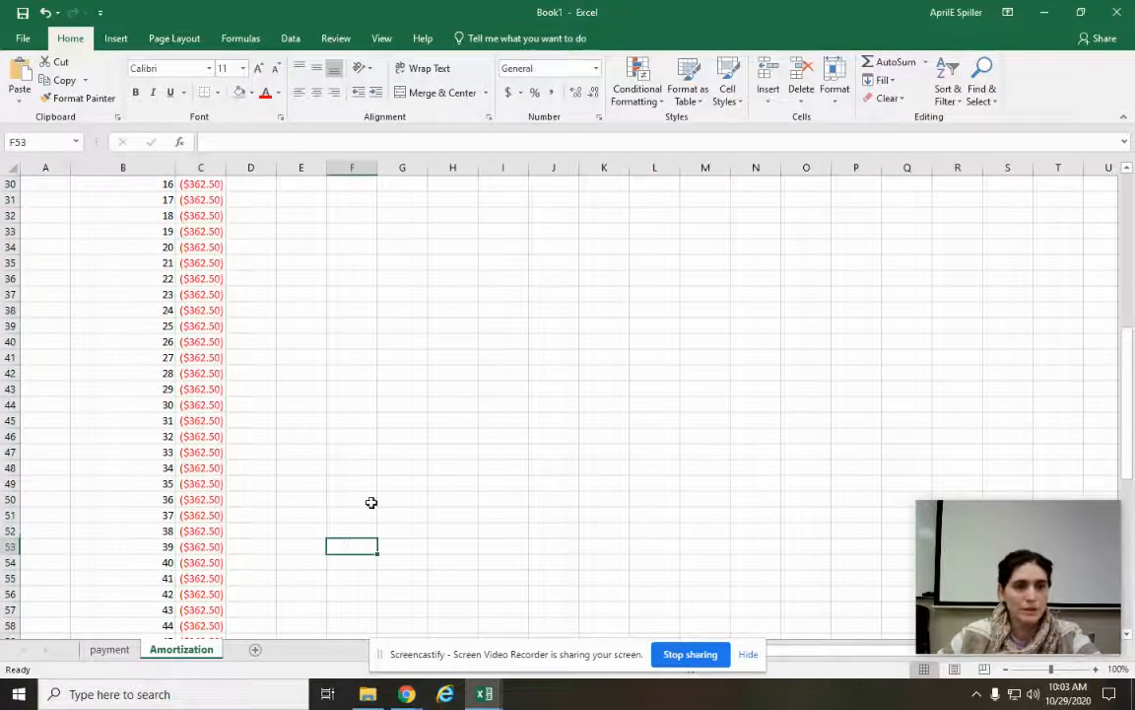
Widen the Principal and Interest columns, D and E, slightly.
{"action": "scroll", "coordinate": [309, 434], "scroll_direction": "up", "scroll_amount": 10}
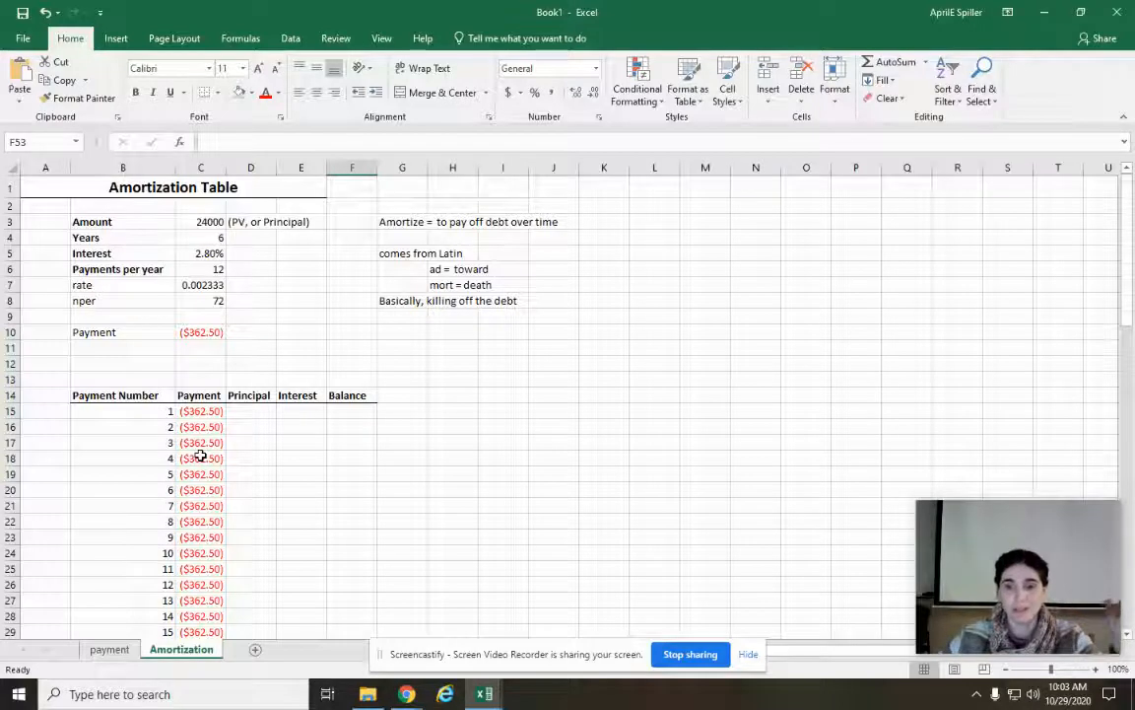
{"action": "left_click", "coordinate": [246, 412]}
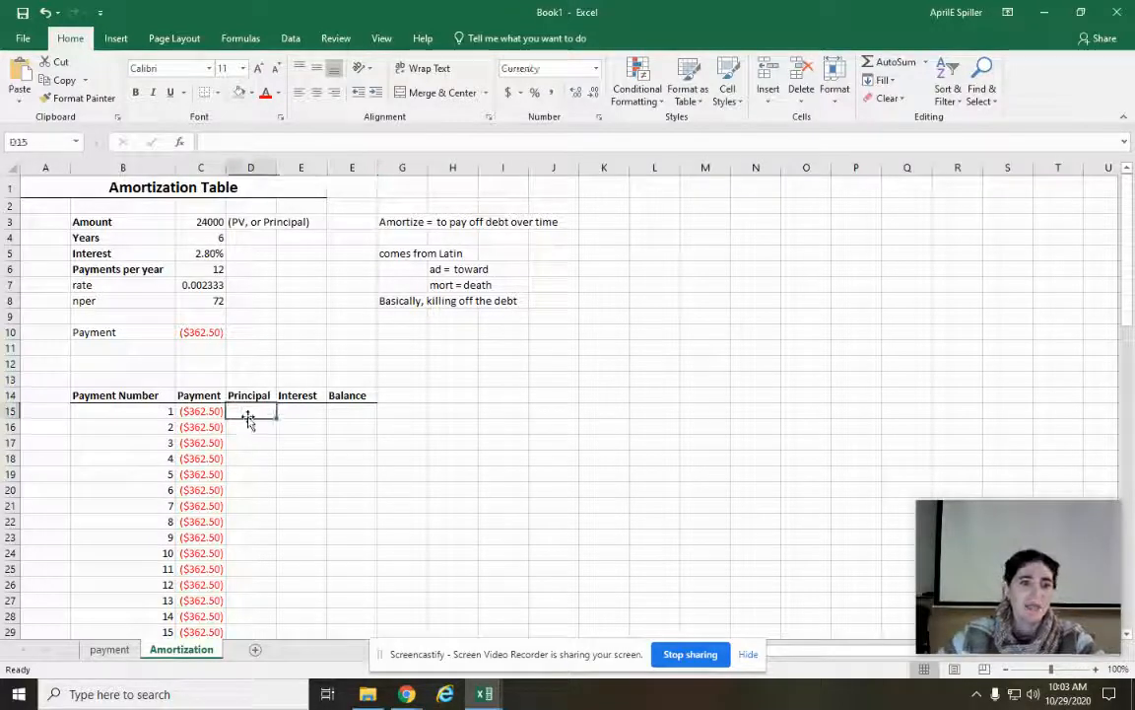
{"action": "left_click_drag", "start_coordinate": [276, 167], "coordinate": [351, 167]}
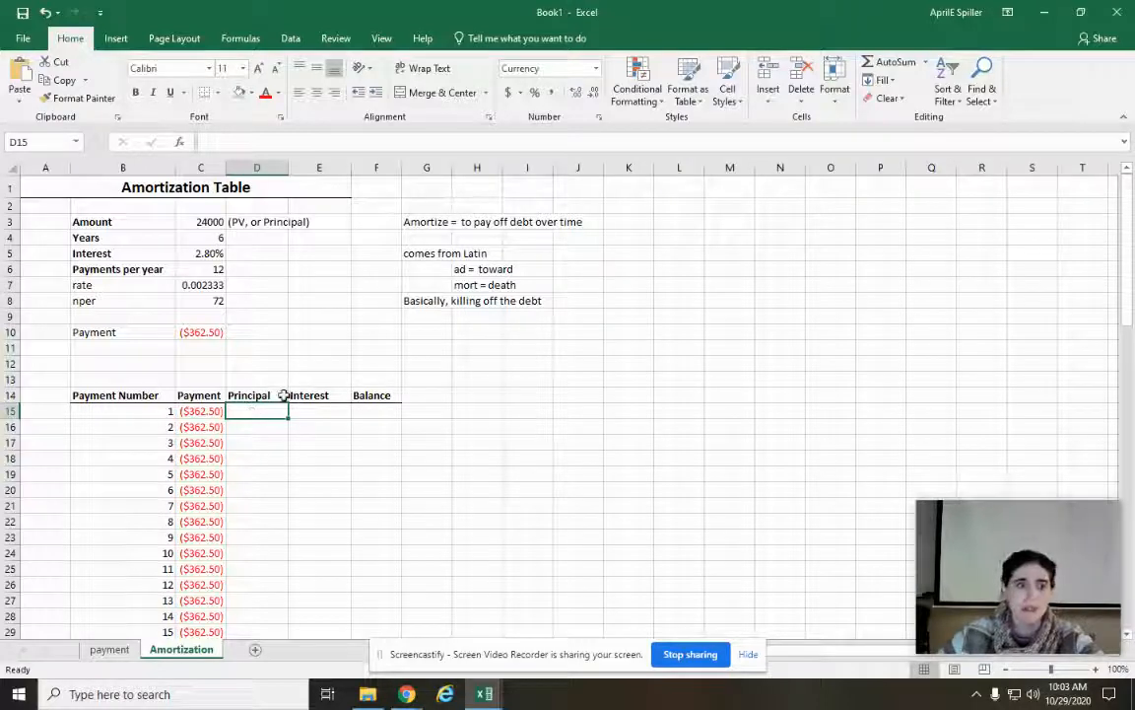
Write the formula =ppmt(C7,B15,C8,C3) in D15, using the rate, payment number, nper and loan amount.
{"action": "type", "text": "="}
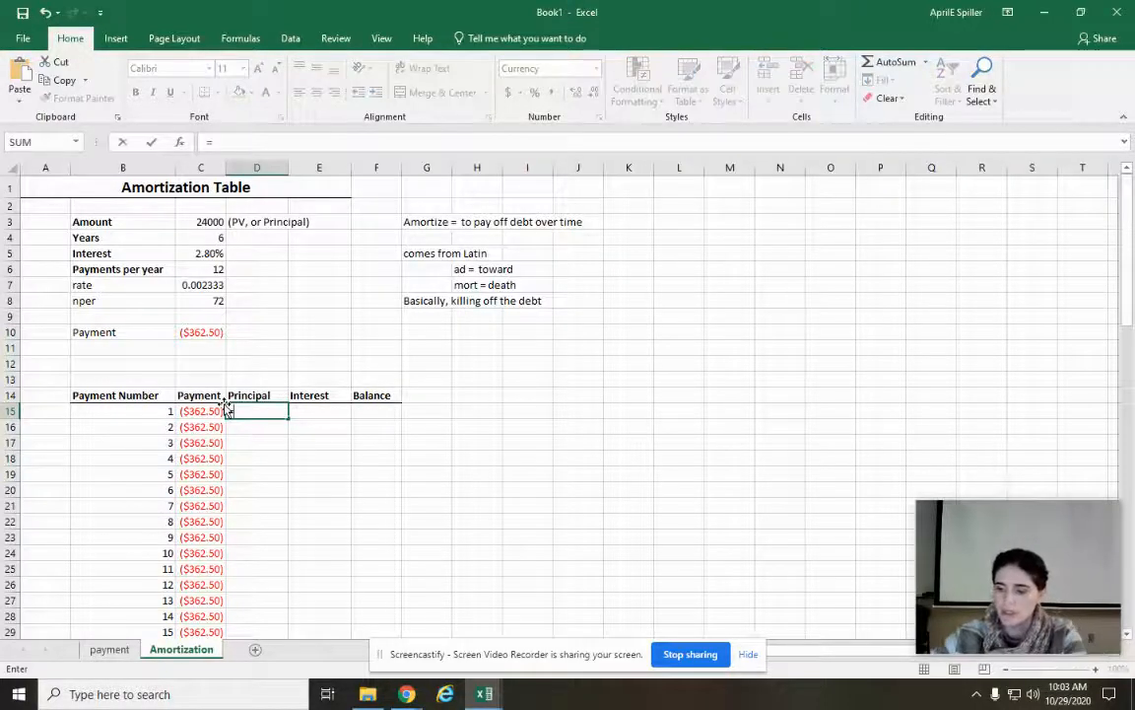
{"action": "type", "text": "ppm"}
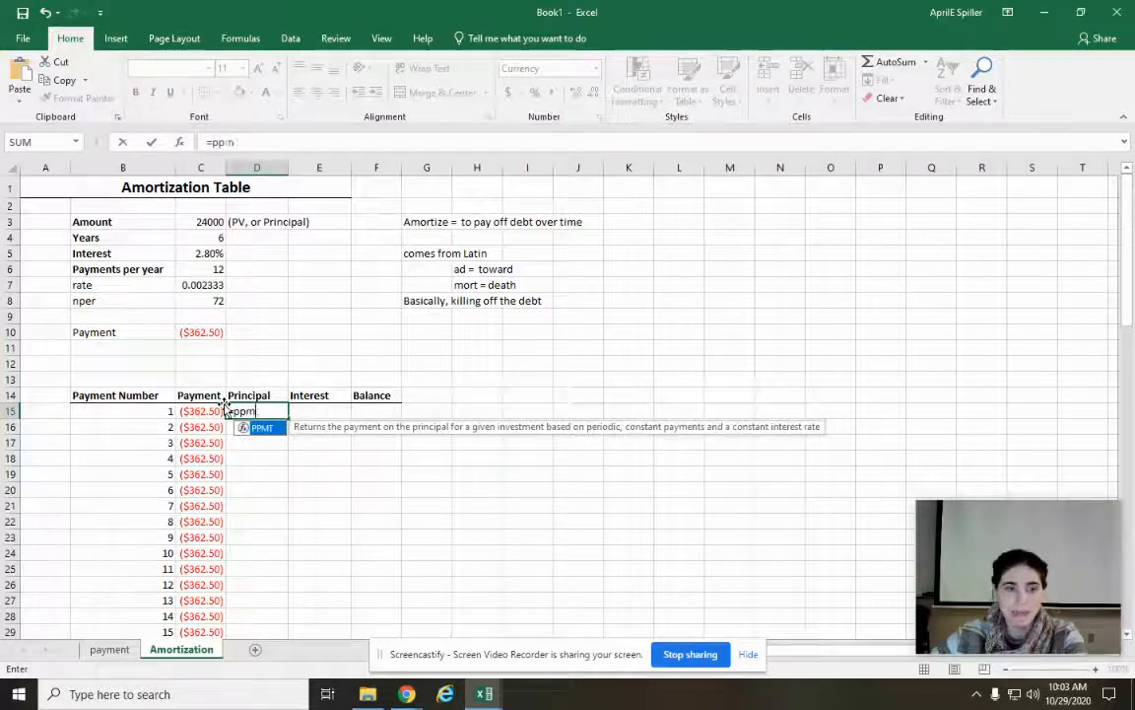
{"action": "type", "text": "t"}
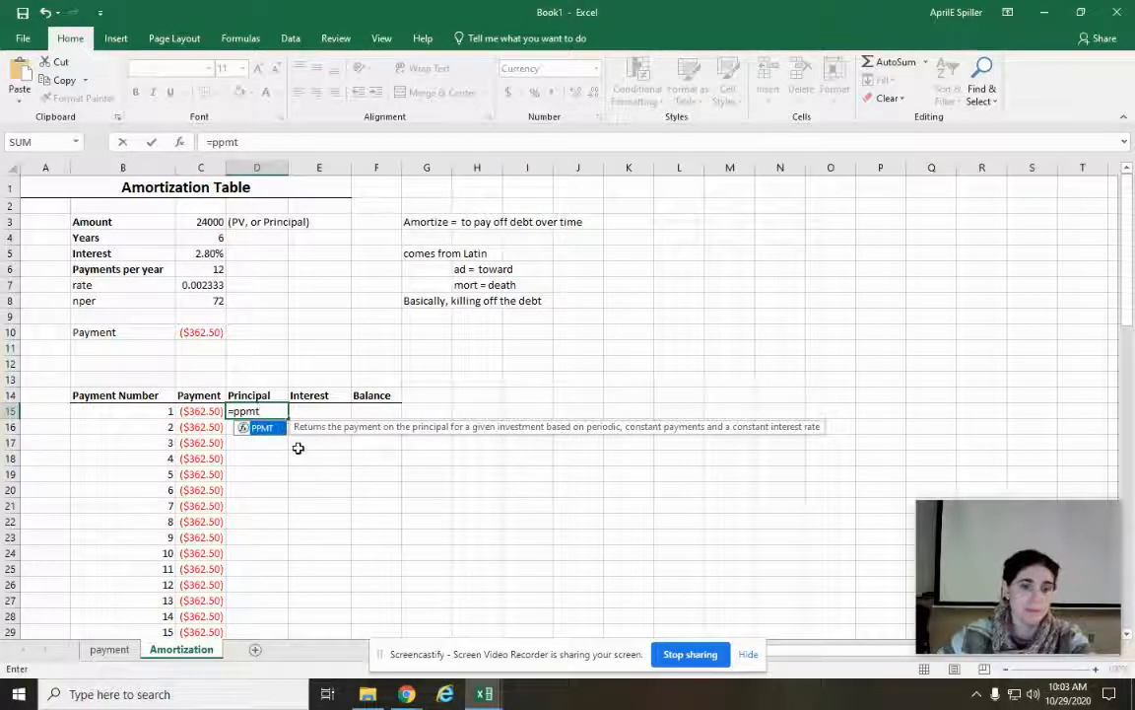
{"action": "type", "text": "("}
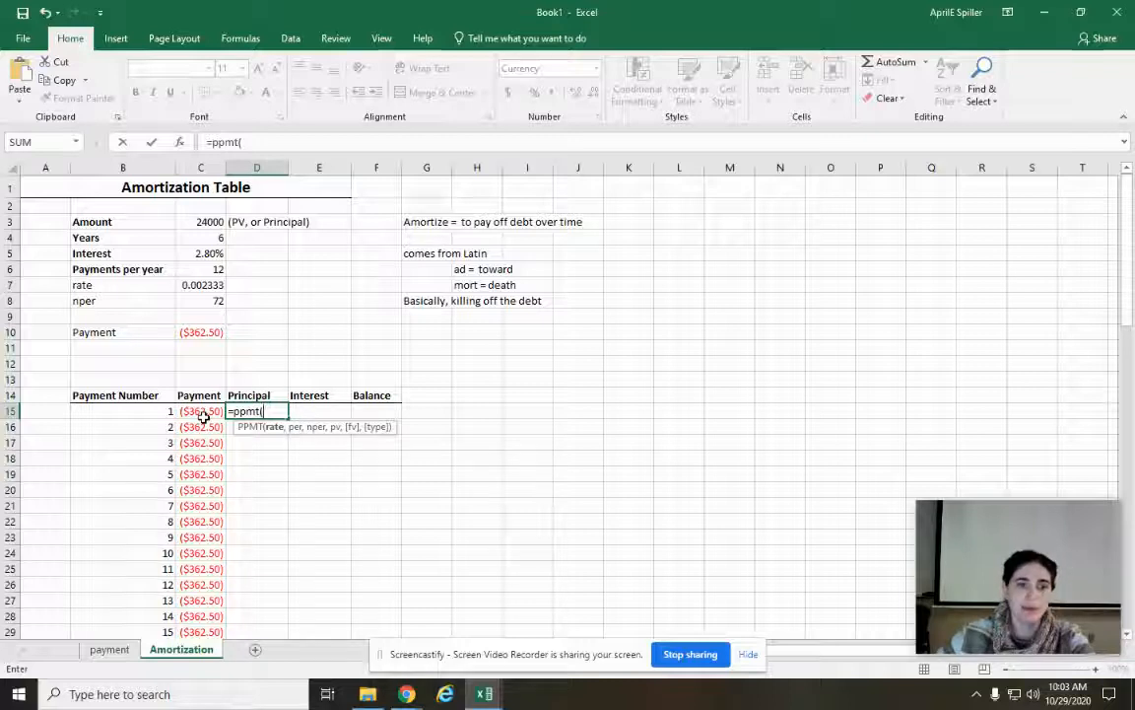
{"action": "left_click", "coordinate": [188, 286]}
{"action": "type", "text": ","}
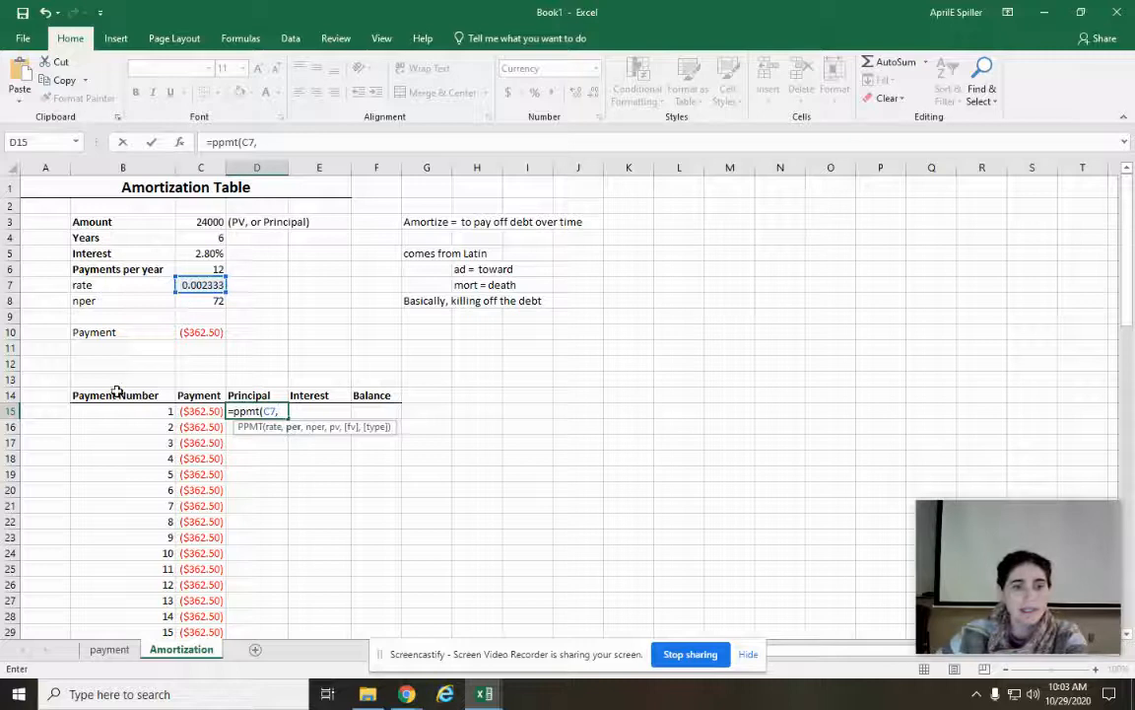
{"action": "left_click", "coordinate": [134, 411]}
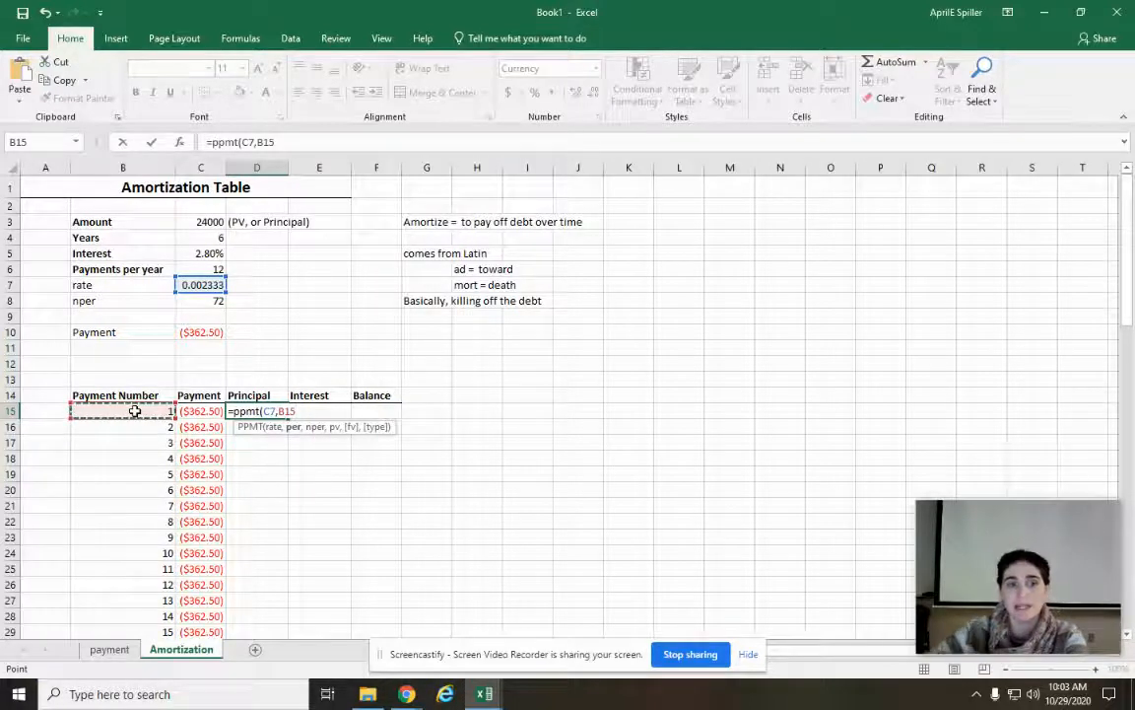
{"action": "type", "text": ","}
{"action": "left_click", "coordinate": [190, 301]}
{"action": "type", "text": ","}
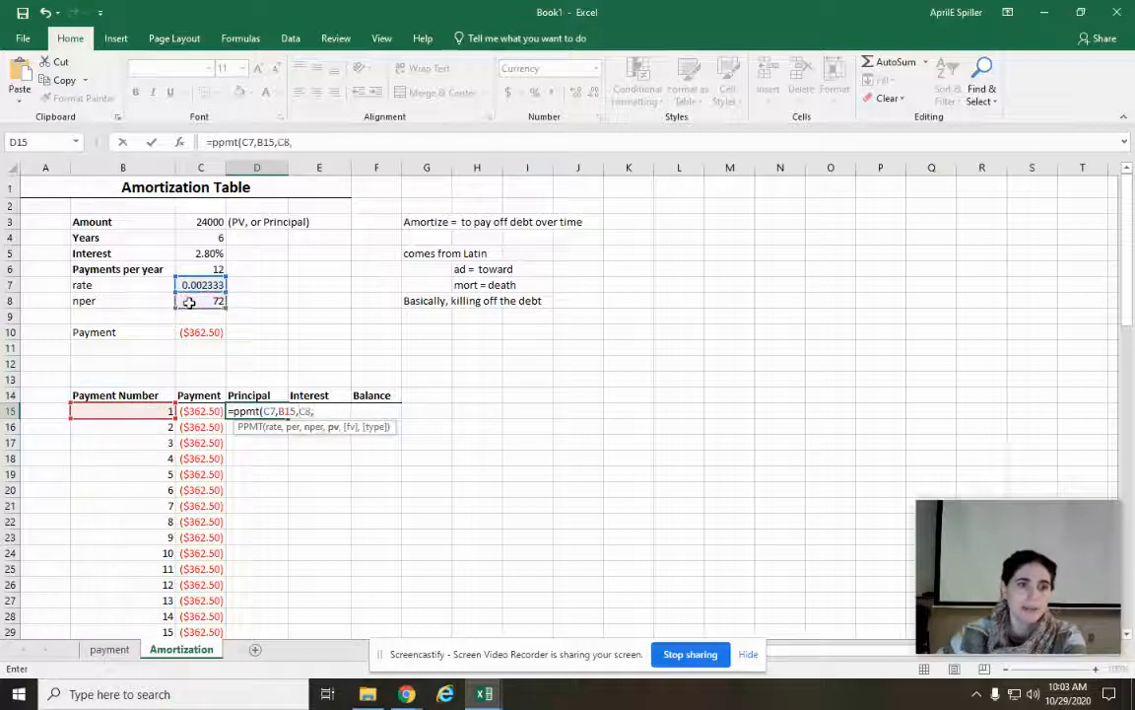
{"action": "left_click", "coordinate": [188, 222]}
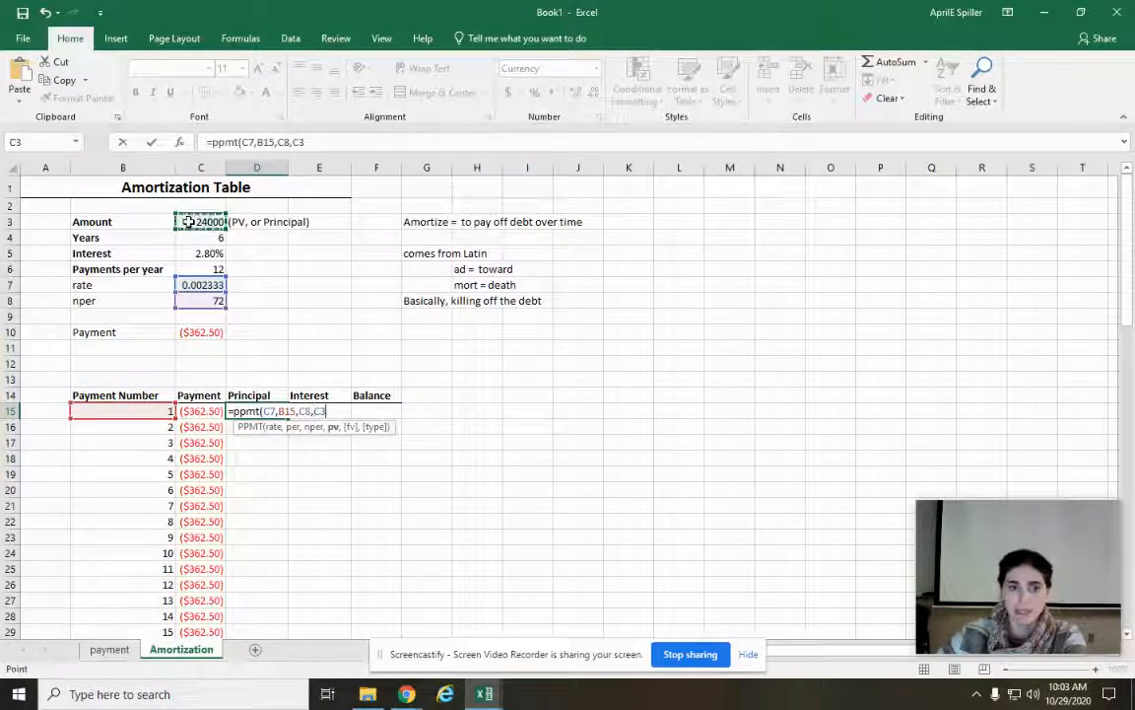
{"action": "type", "text": ")"}
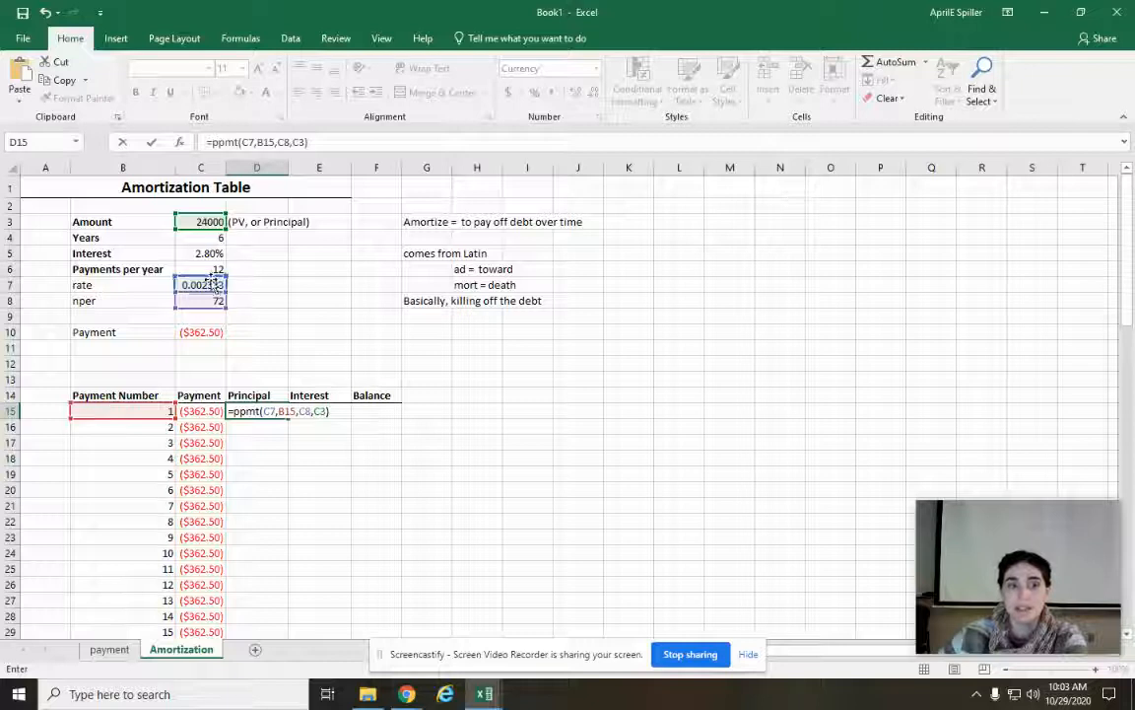
Make the rate, nper and amount references in D15 absolute, entering =ppmt($C$7,B15,$C$8,$C$3).
{"action": "left_click", "coordinate": [241, 142]}
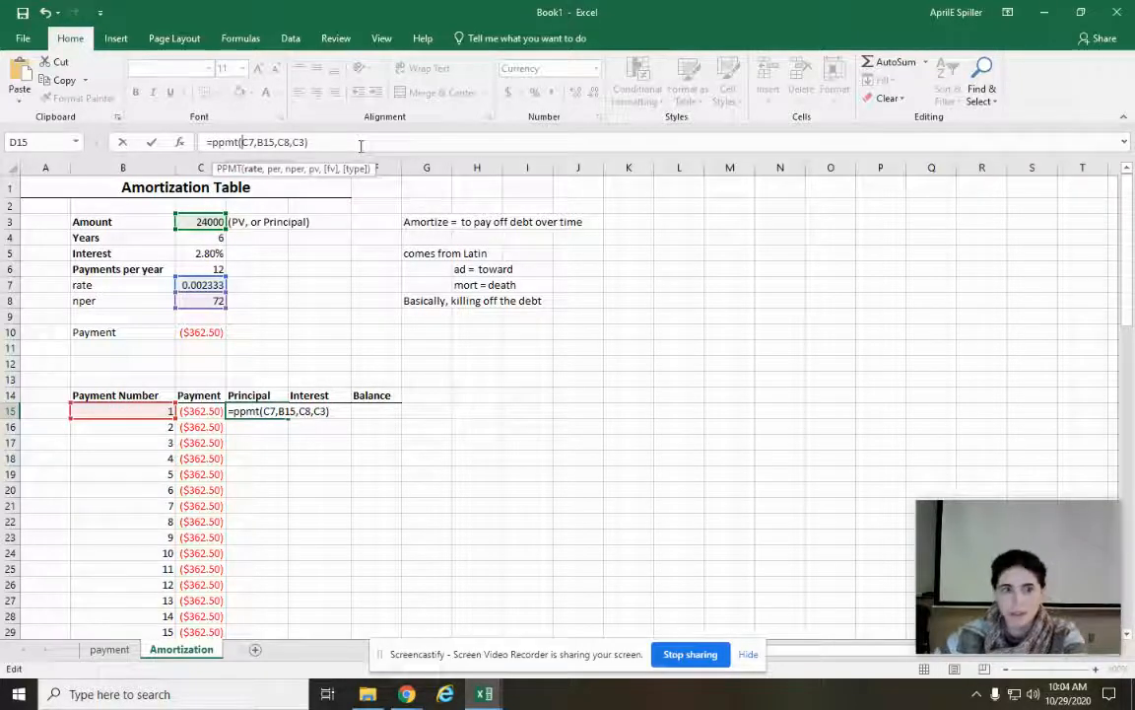
{"action": "type", "text": "$"}
{"action": "key", "text": "Right"}
{"action": "type", "text": "$"}
{"action": "key", "text": "Right"}
{"action": "key", "text": "Right"}
{"action": "key", "text": "Right"}
{"action": "key", "text": "Right"}
{"action": "key", "text": "Right"}
{"action": "key", "text": "Right"}
{"action": "type", "text": "$"}
{"action": "key", "text": "Right"}
{"action": "type", "text": "$C$"}
{"action": "key", "text": "Right"}
{"action": "key", "text": "Right"}
{"action": "type", "text": "$"}
{"action": "key", "text": "Right"}
{"action": "type", "text": "$"}
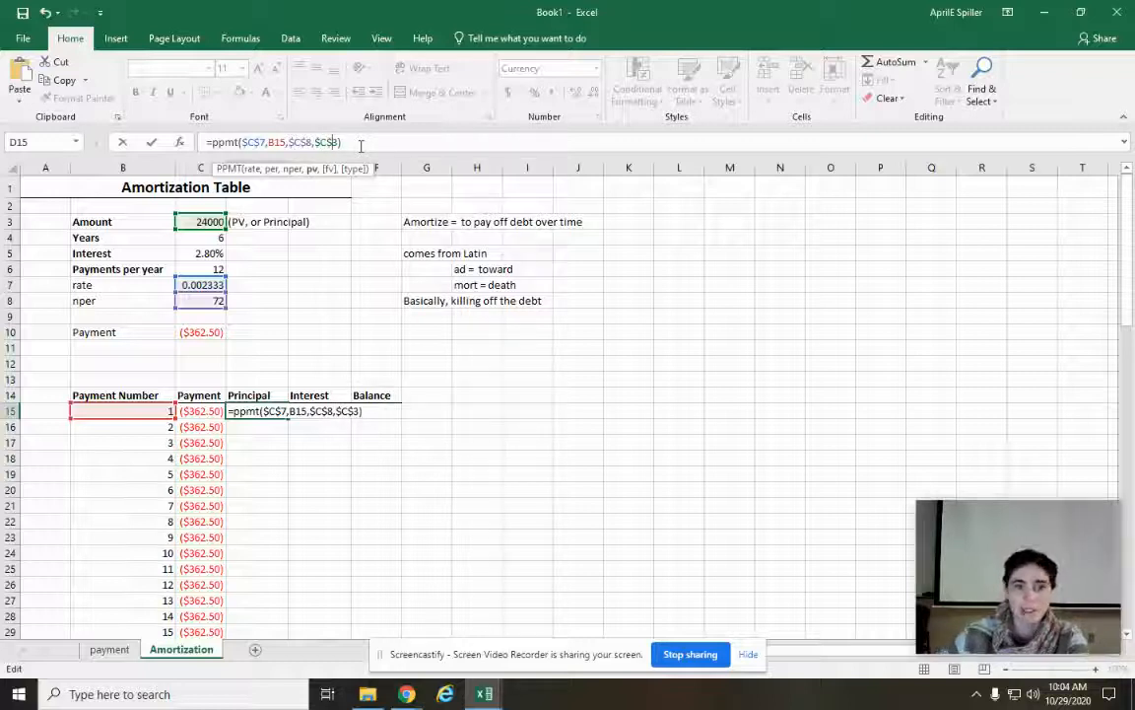
{"action": "key", "text": "Return"}
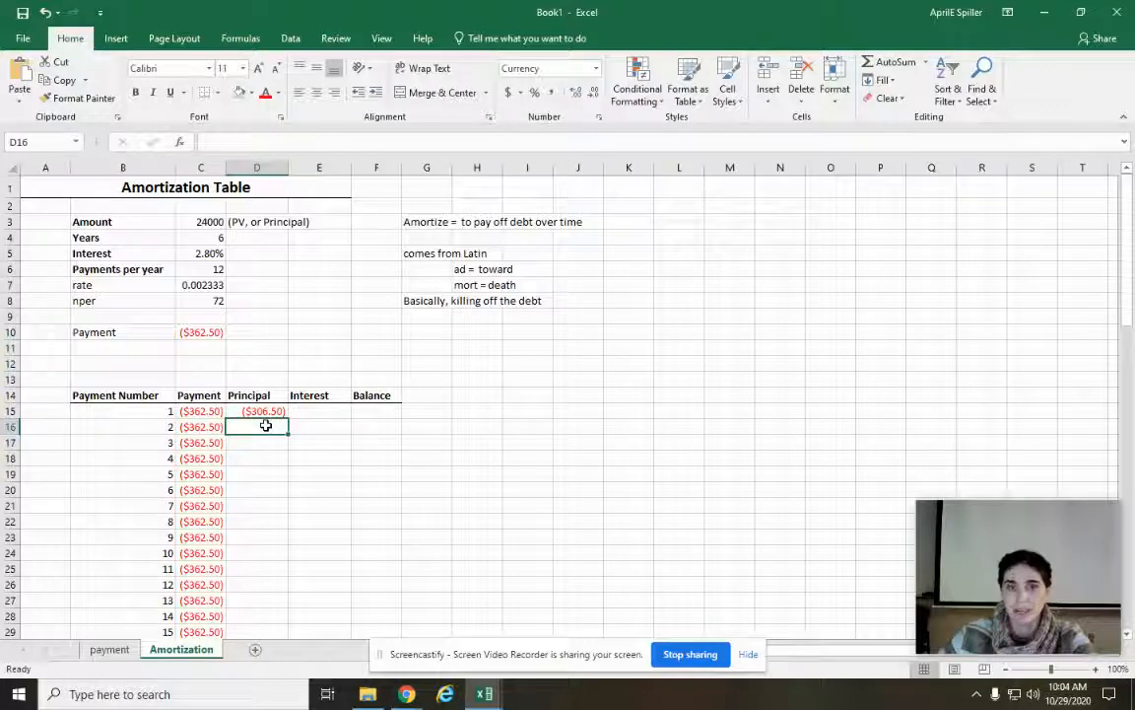
Write the formula =ipmt(C7,B15,C8,C3) in E15, using the rate, payment number, nper and loan amount.
{"action": "left_click", "coordinate": [308, 412]}
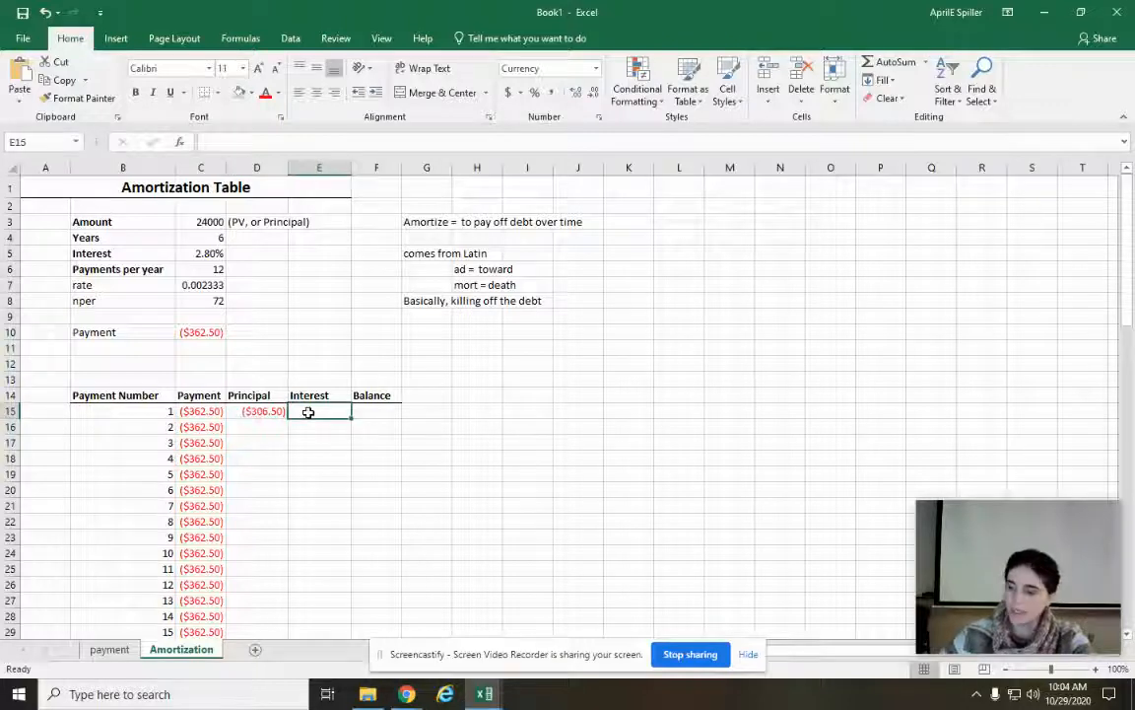
{"action": "type", "text": "="}
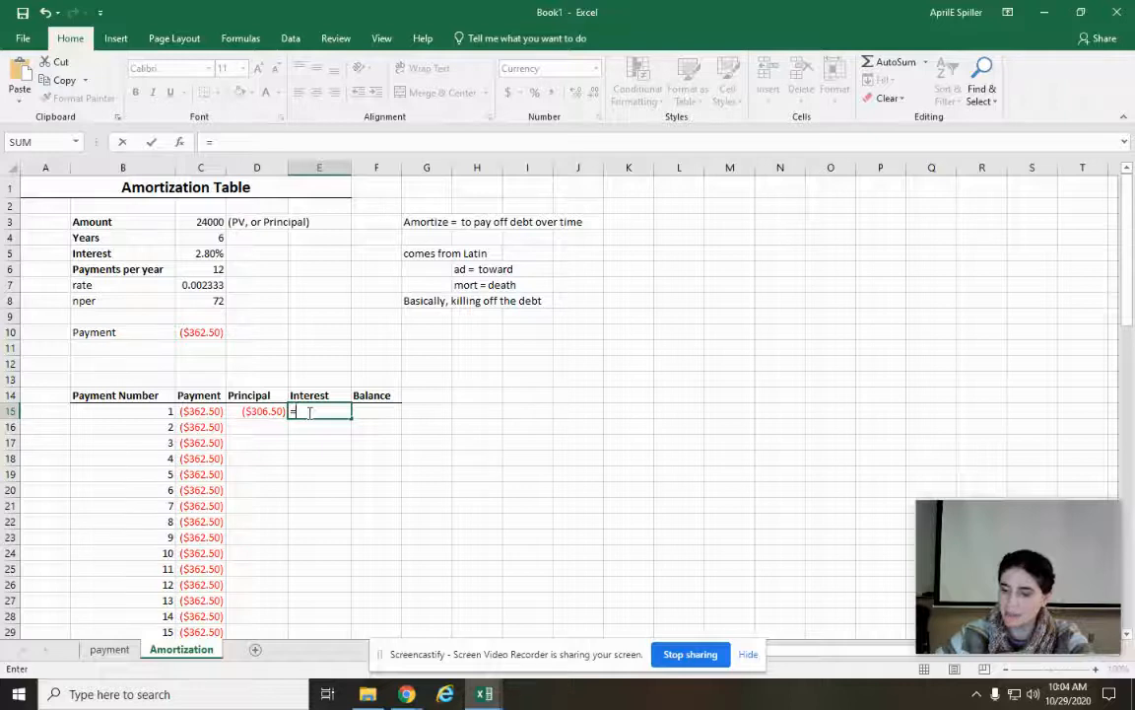
{"action": "type", "text": "ipmt"}
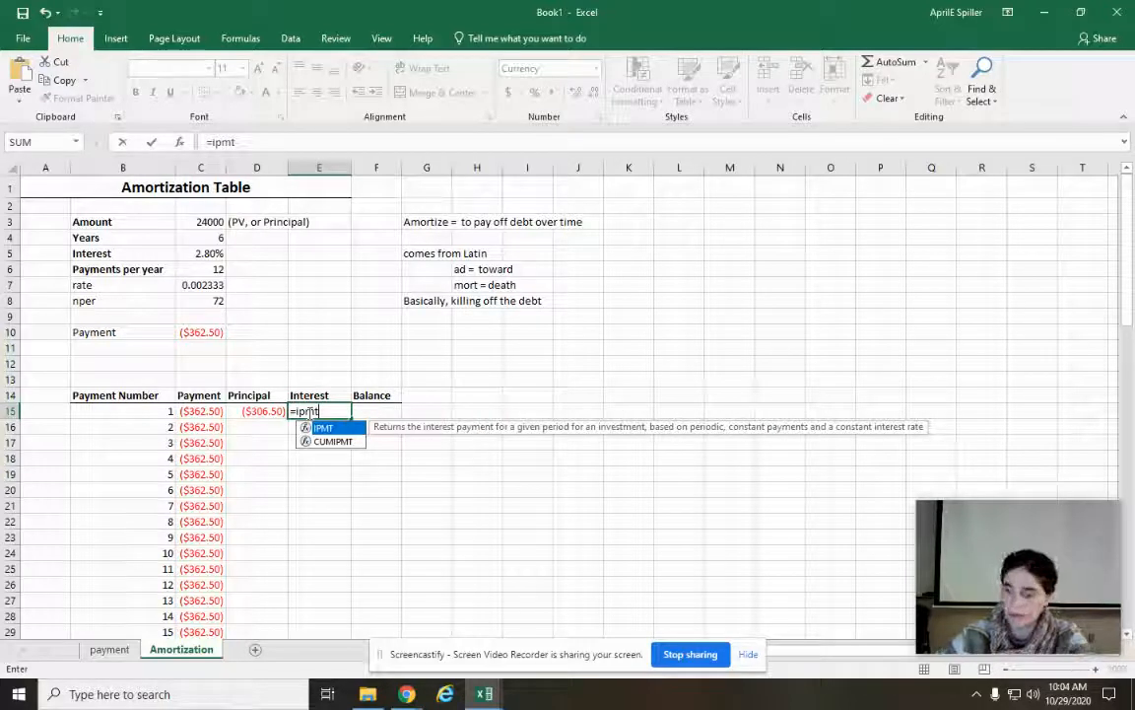
{"action": "type", "text": "("}
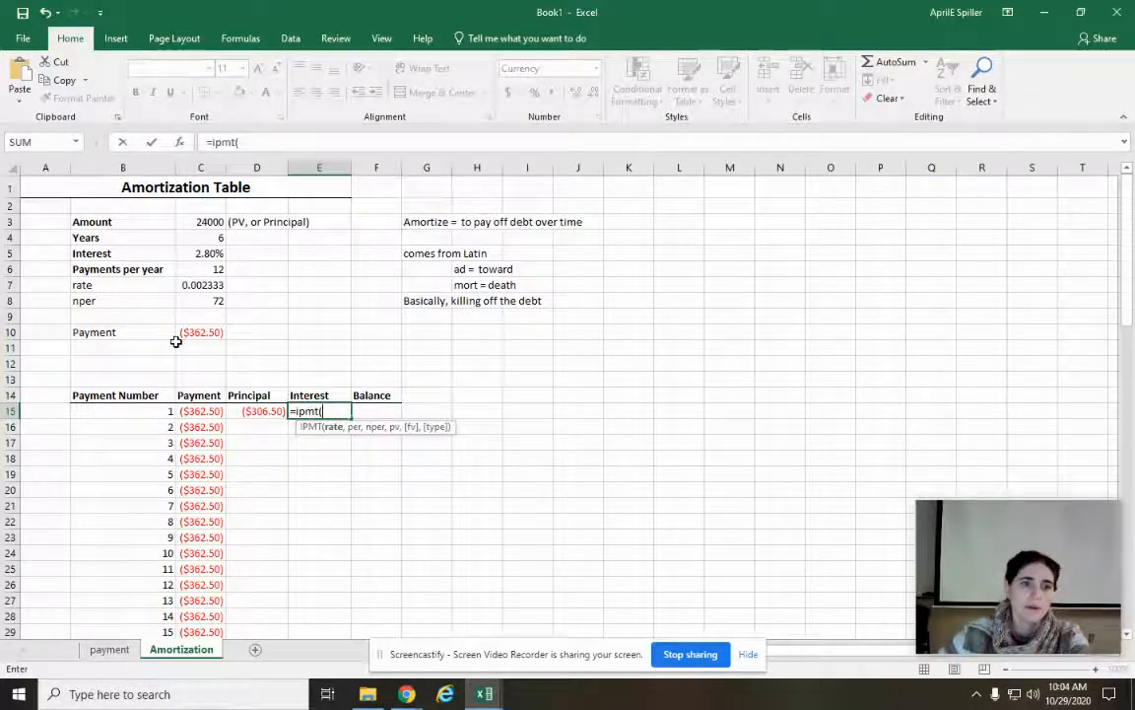
{"action": "left_click", "coordinate": [181, 285]}
{"action": "type", "text": ","}
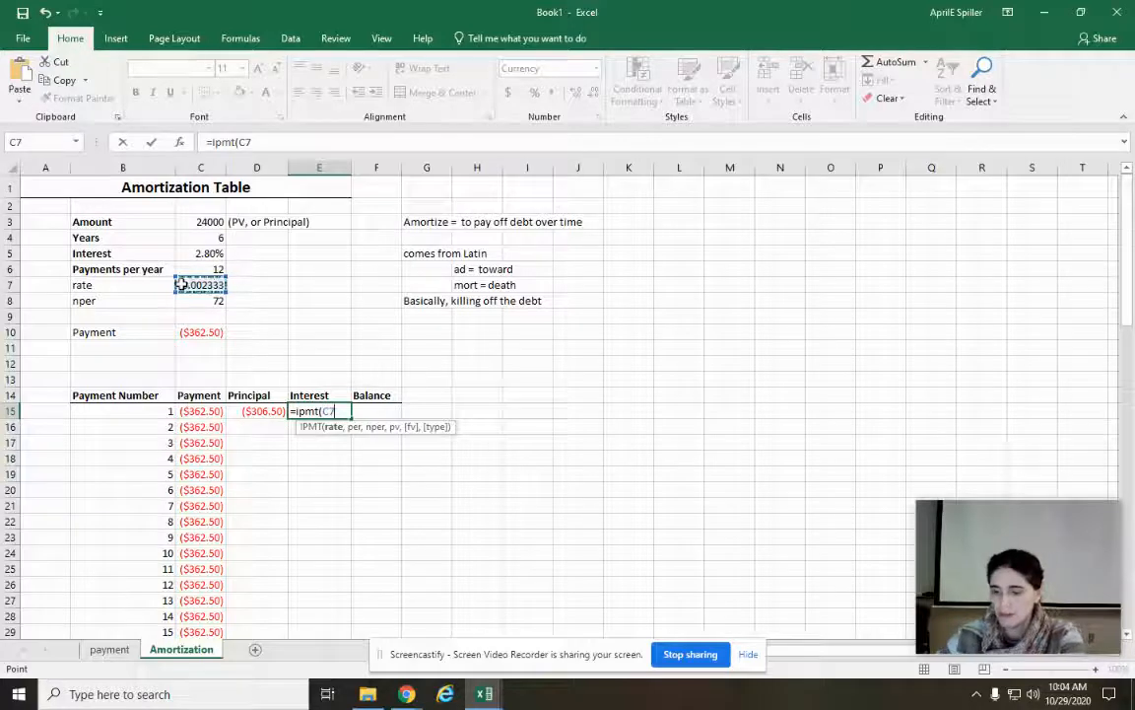
{"action": "left_click", "coordinate": [117, 411]}
{"action": "type", "text": ","}
{"action": "left_click", "coordinate": [194, 302]}
{"action": "type", "text": ","}
{"action": "left_click", "coordinate": [187, 224]}
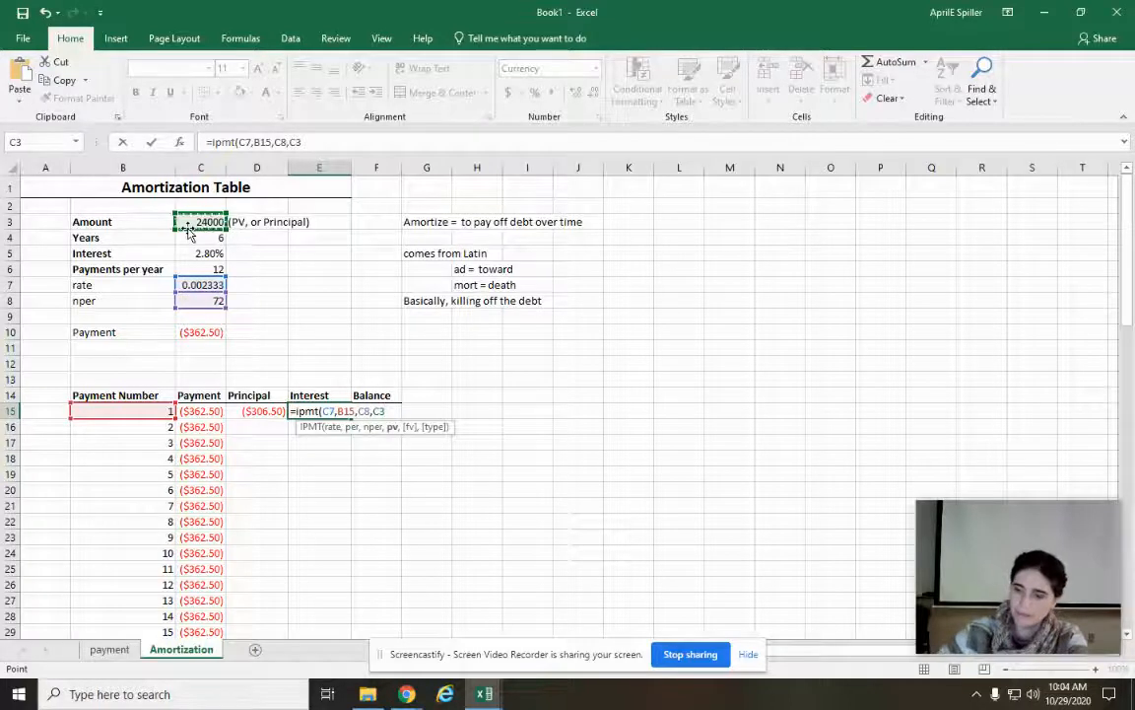
{"action": "type", "text": ")"}
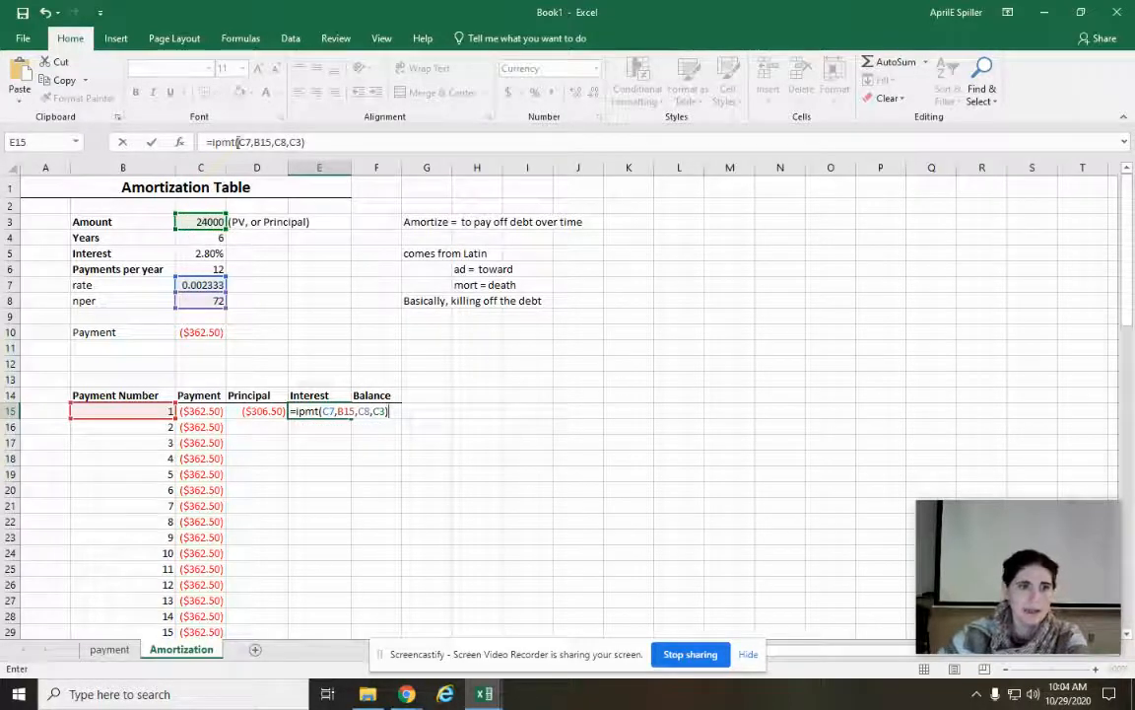
Make the rate, nper and amount references in E15 absolute, entering =ipmt($C$7,B15,$C$8,$C$3).
{"action": "left_click", "coordinate": [344, 142]}
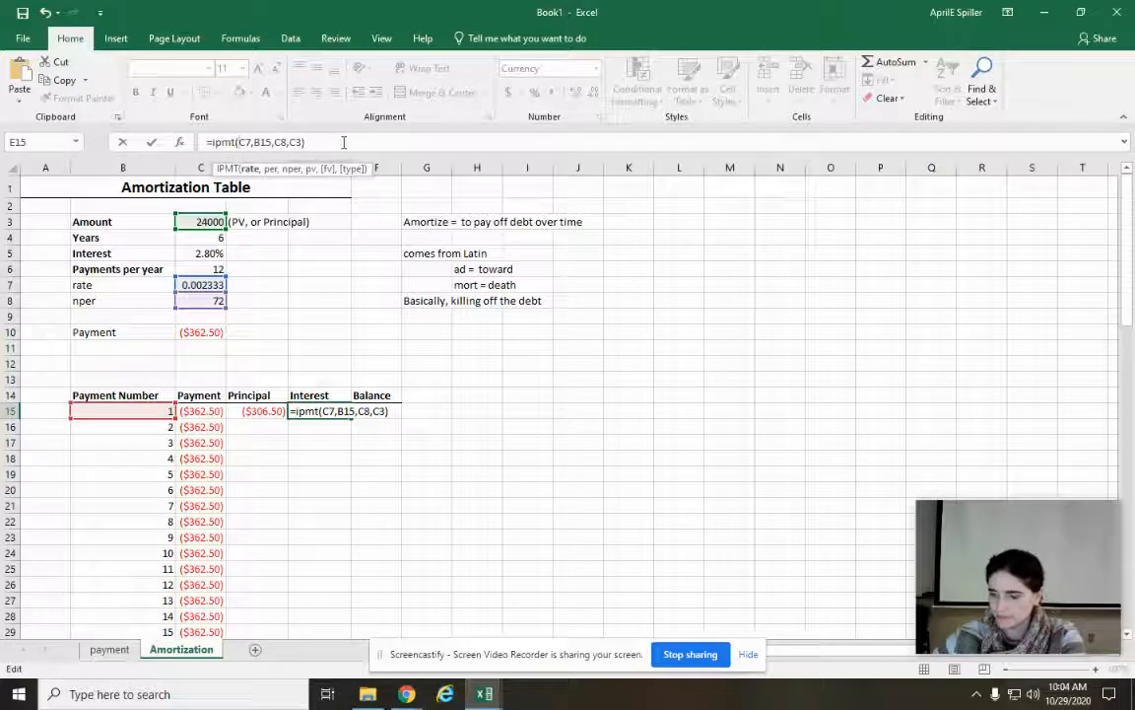
{"action": "key", "text": "F4"}
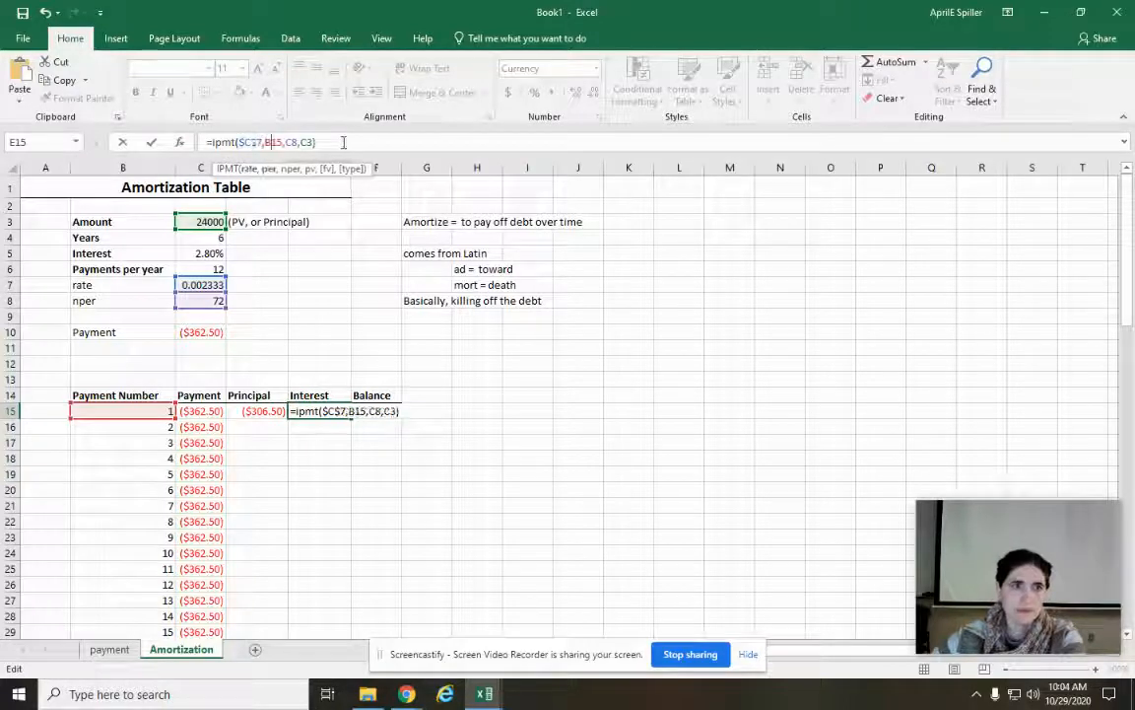
{"action": "type", "text": "$"}
{"action": "key", "text": "Right"}
{"action": "type", "text": "$"}
{"action": "key", "text": "Right"}
{"action": "key", "text": "Right"}
{"action": "type", "text": "$"}
{"action": "key", "text": "Right"}
{"action": "type", "text": "$"}
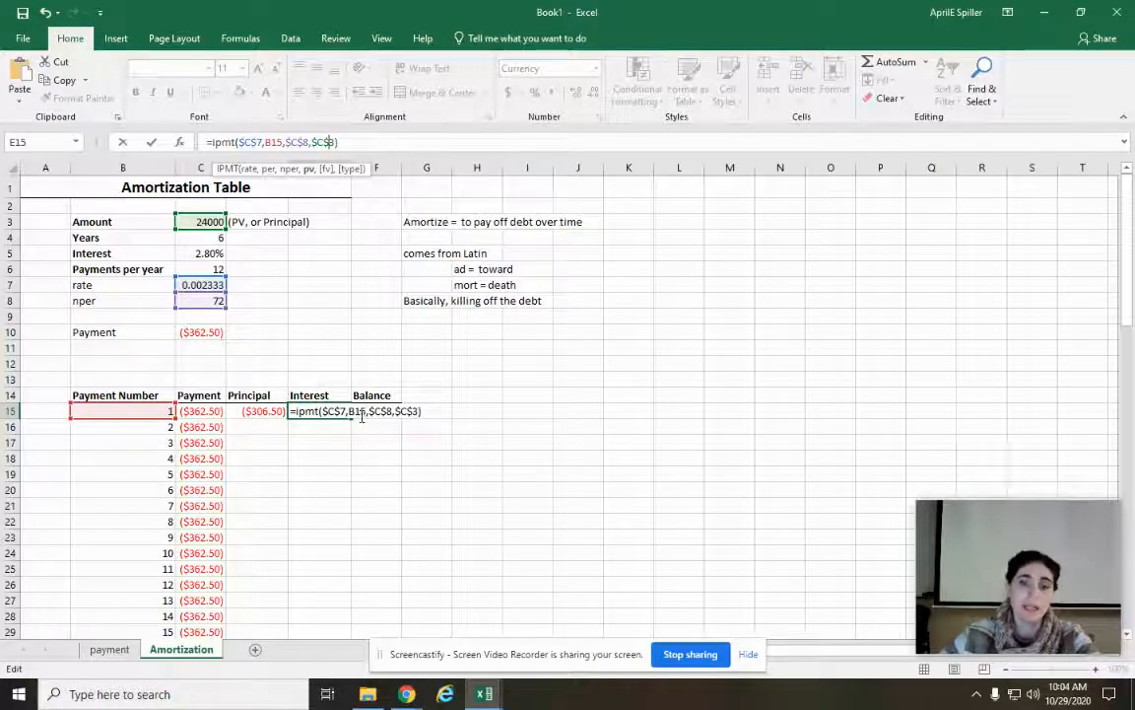
{"action": "key", "text": "Return"}
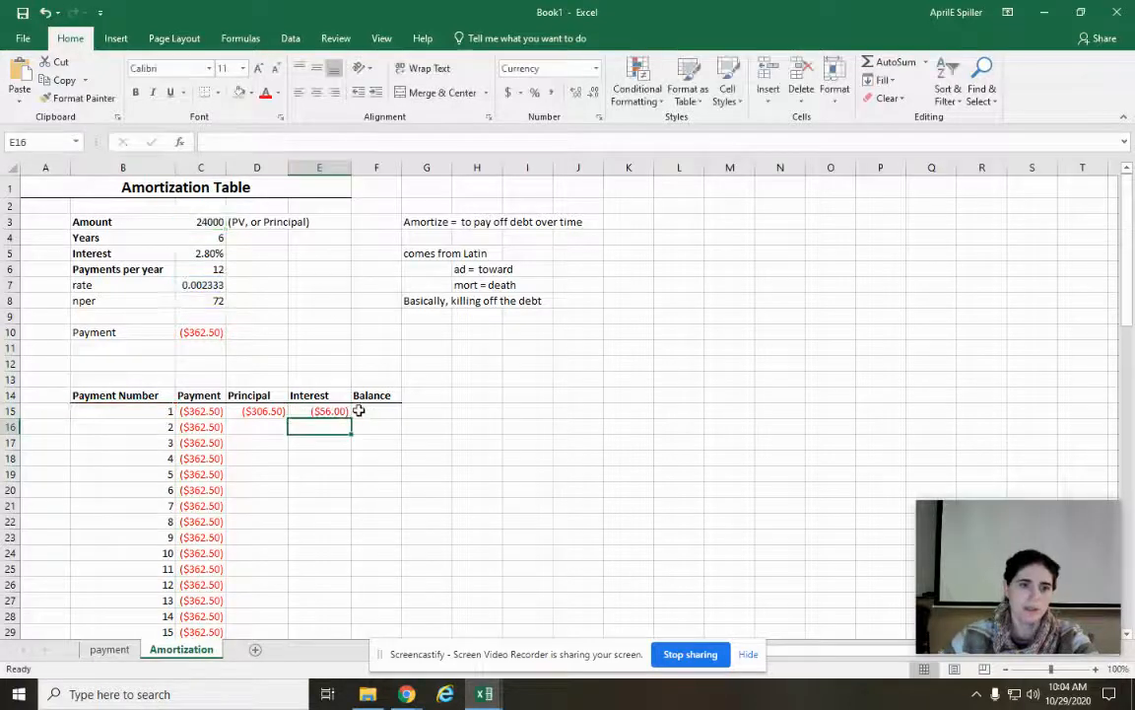
Fill the D15 principal and E15 interest formulas down through payment number 3.
{"action": "left_click", "coordinate": [266, 412]}
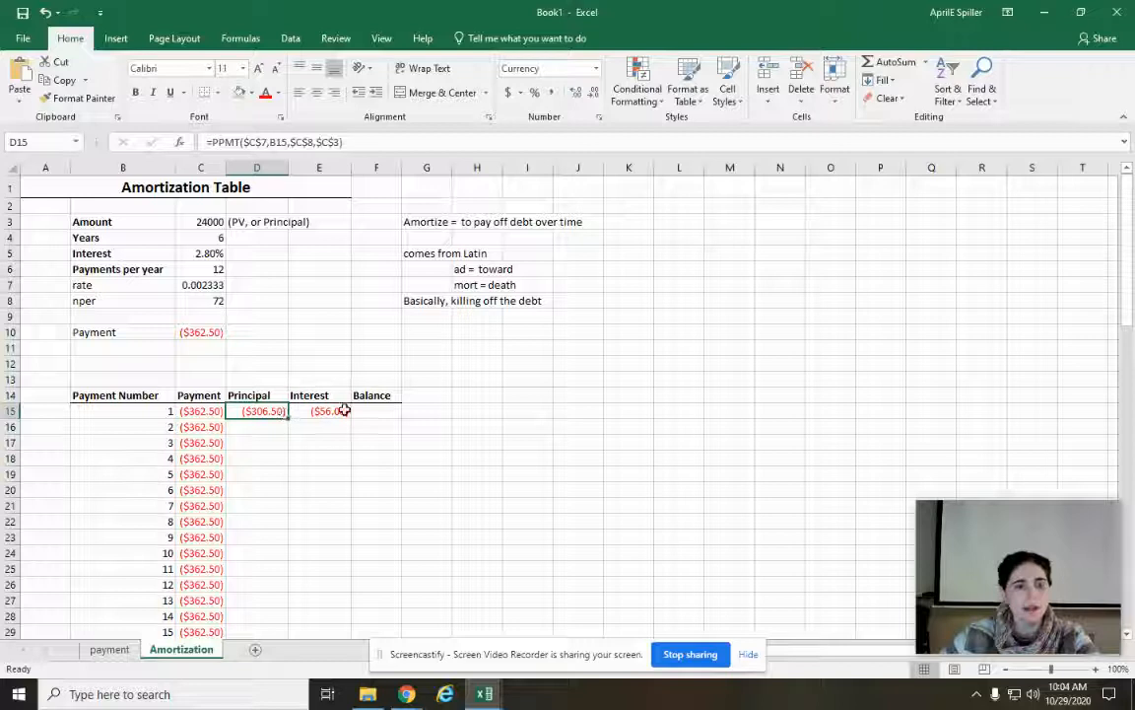
{"action": "left_click_drag", "start_coordinate": [288, 418], "coordinate": [283, 444]}
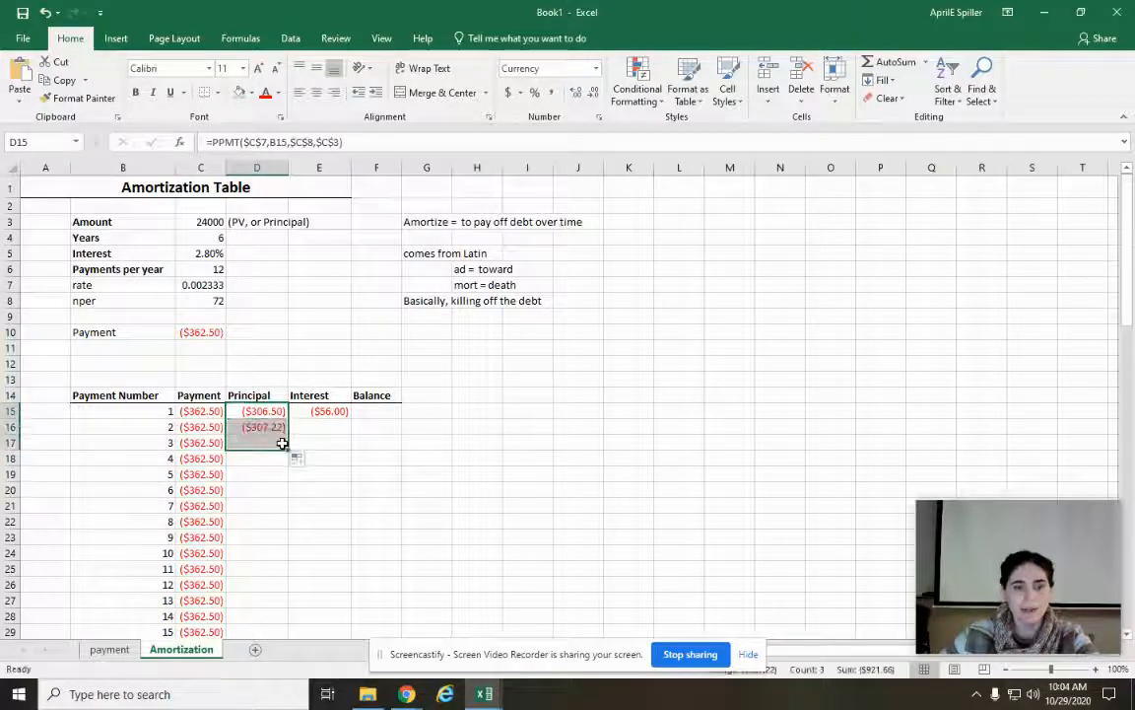
{"action": "left_click", "coordinate": [321, 411]}
{"action": "left_click_drag", "start_coordinate": [350, 419], "coordinate": [352, 446]}
{"action": "left_click", "coordinate": [371, 502]}
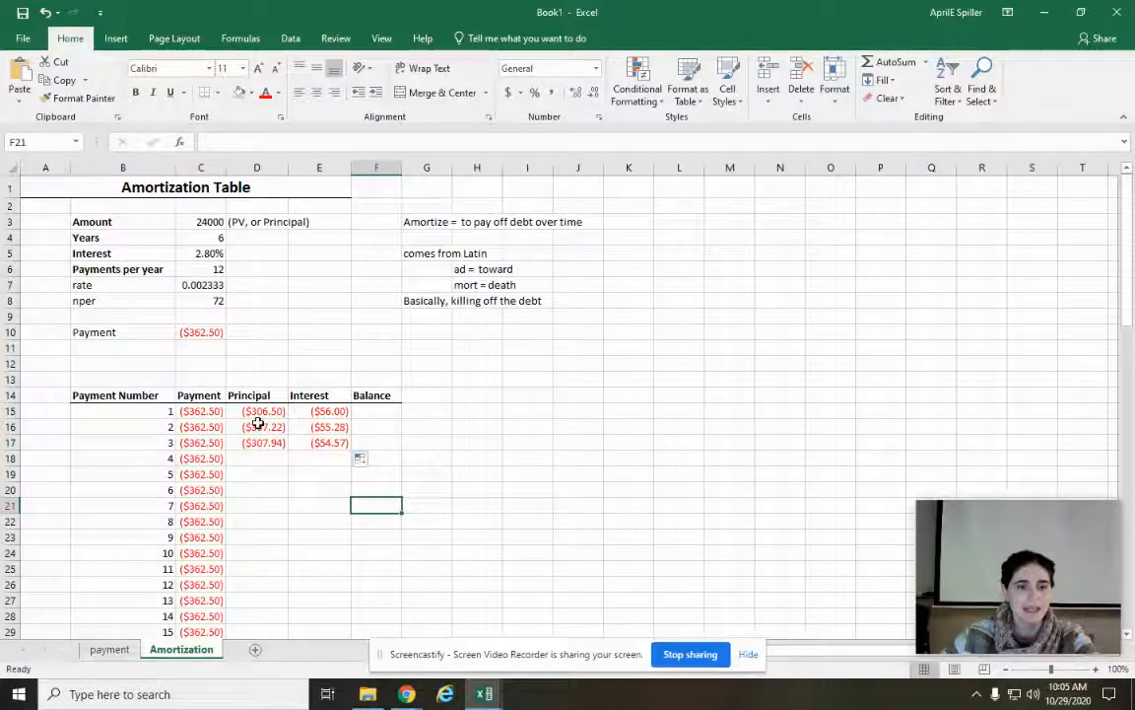
Fill the Principal and Interest formulas together from D17:E17 down through payment number 72 in row 86.
{"action": "left_click_drag", "start_coordinate": [264, 444], "coordinate": [311, 441]}
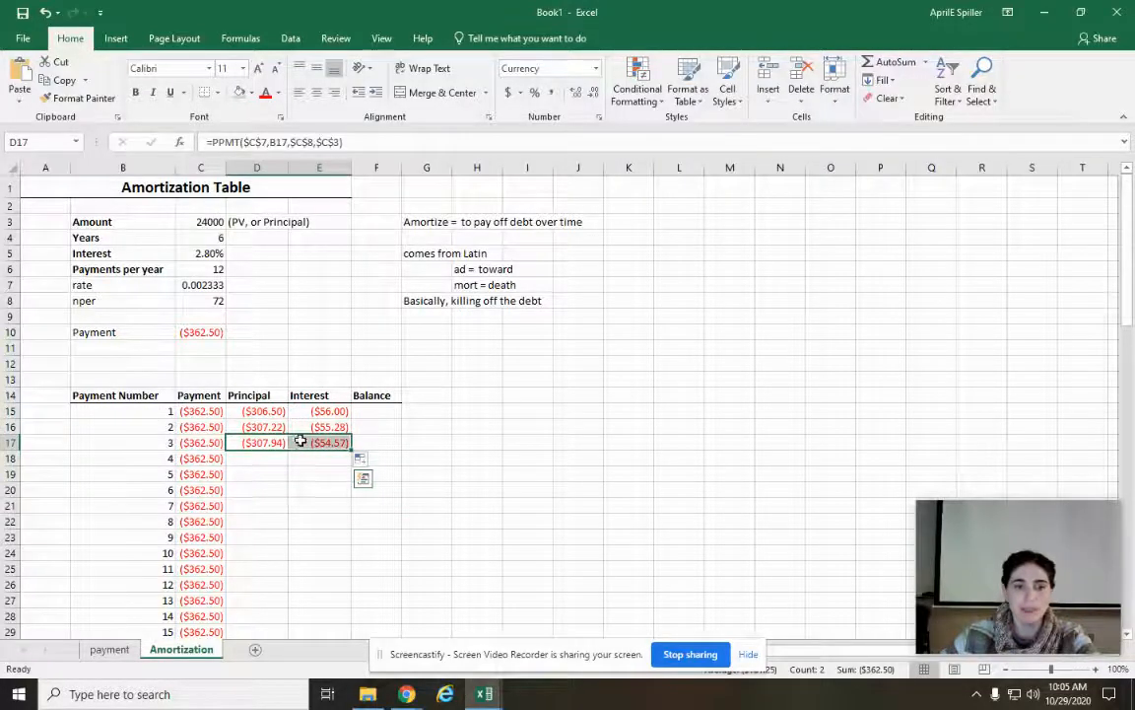
{"action": "scroll", "coordinate": [408, 360], "scroll_direction": "down", "scroll_amount": 2}
{"action": "left_click_drag", "start_coordinate": [351, 345], "coordinate": [336, 603]}
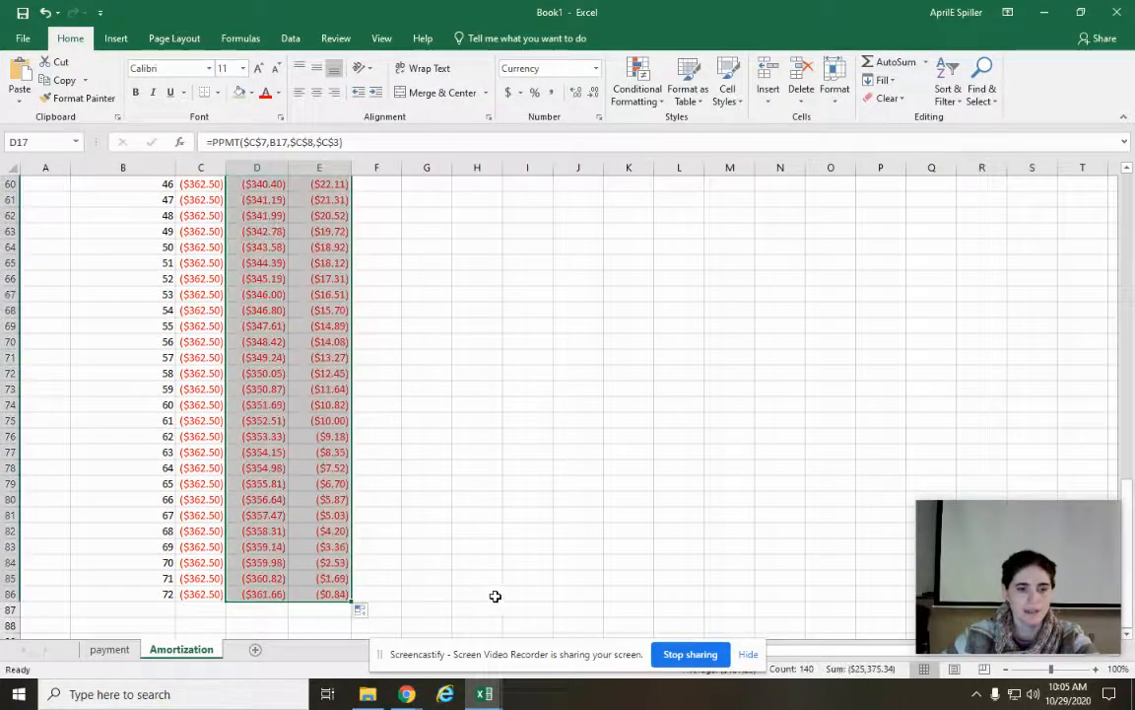
{"action": "left_click", "coordinate": [406, 550]}
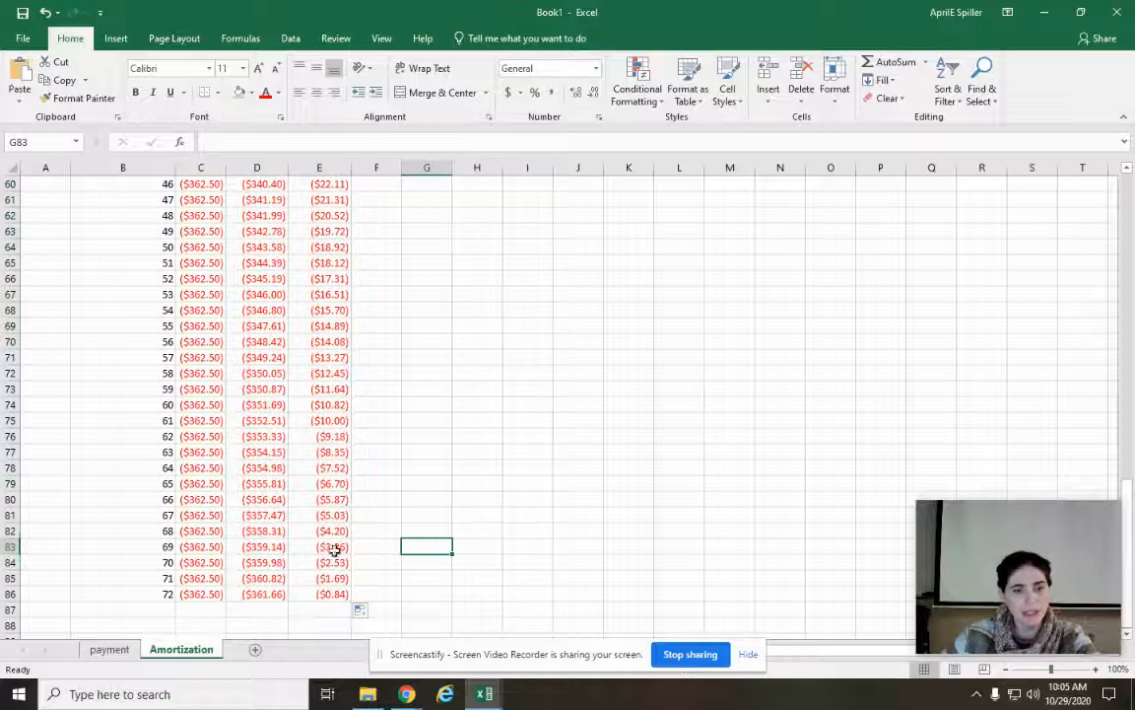
Review how the Principal and Interest amounts change from payment number 1 through 72.
{"action": "scroll", "coordinate": [332, 545], "scroll_direction": "up", "scroll_amount": 19}
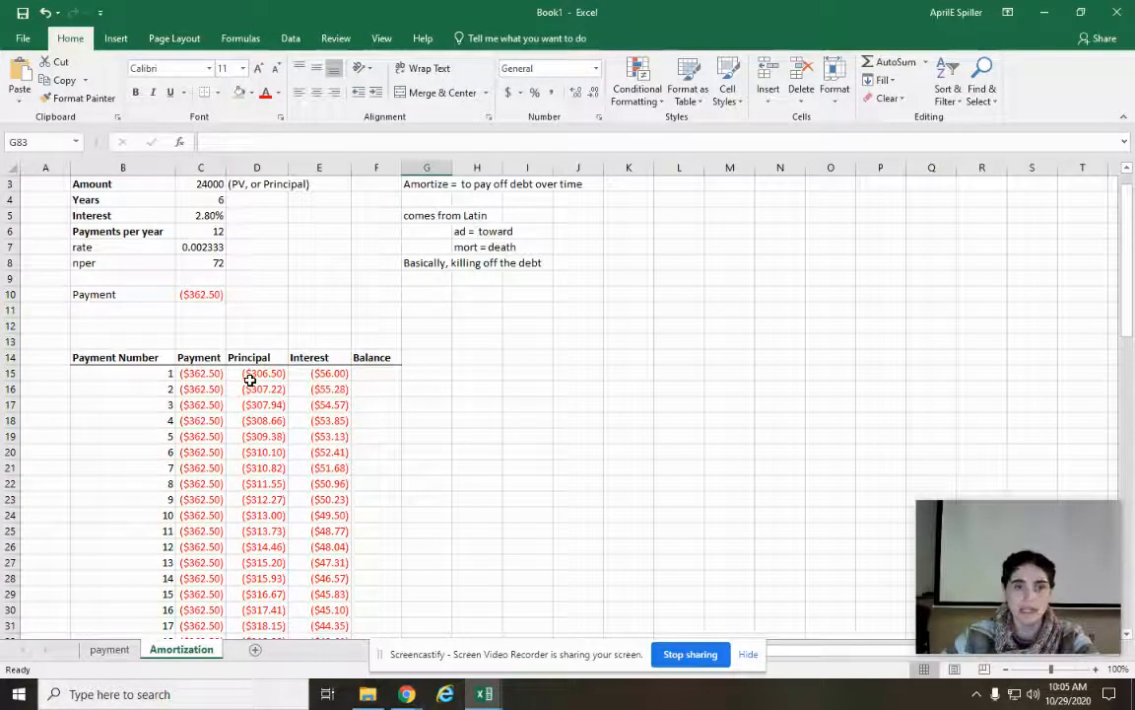
{"action": "scroll", "coordinate": [357, 444], "scroll_direction": "down", "scroll_amount": 9}
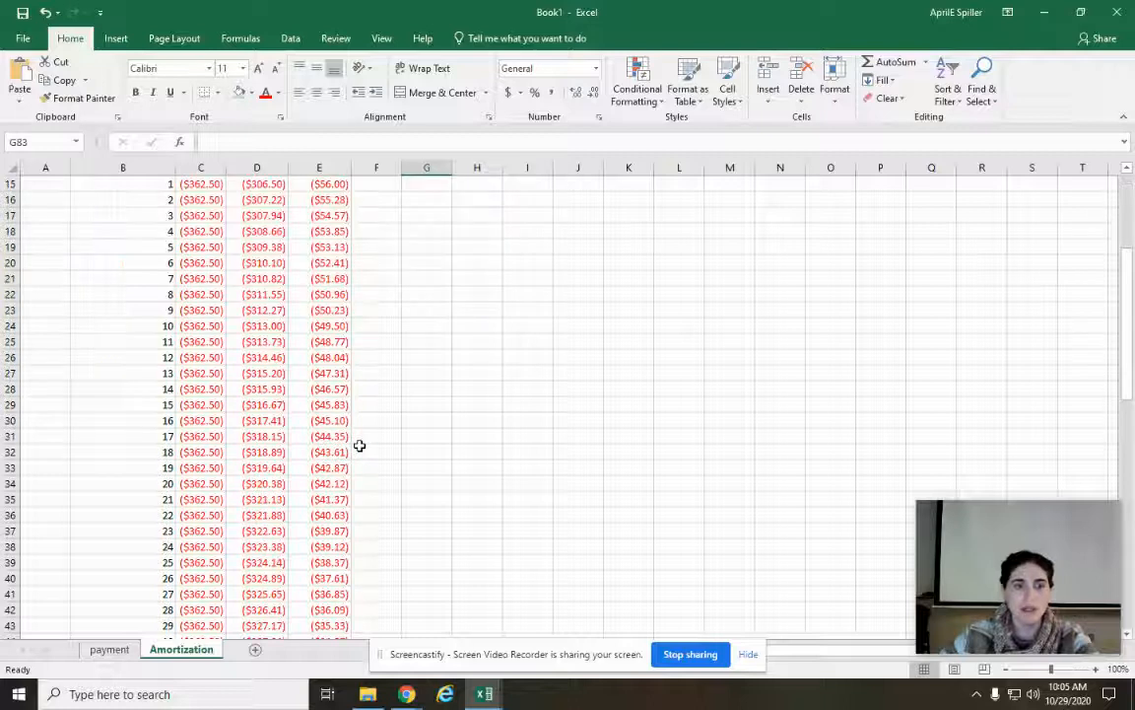
{"action": "scroll", "coordinate": [359, 443], "scroll_direction": "down", "scroll_amount": 13}
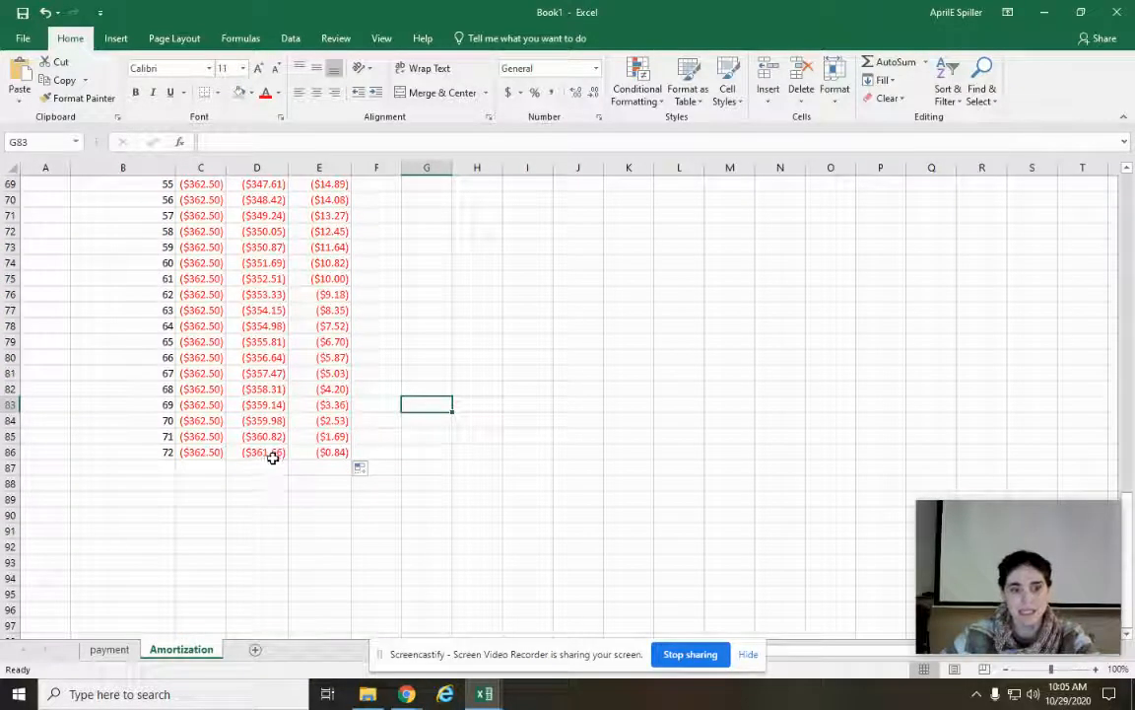
{"action": "scroll", "coordinate": [341, 518], "scroll_direction": "up", "scroll_amount": 20}
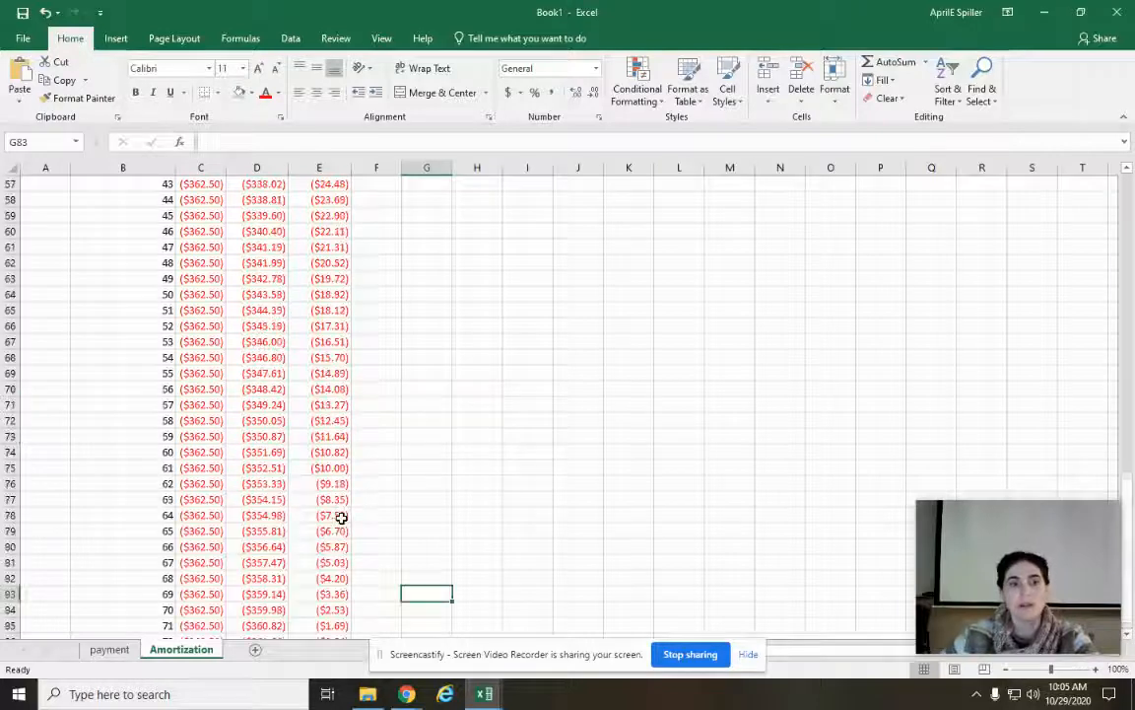
{"action": "scroll", "coordinate": [341, 518], "scroll_direction": "up", "scroll_amount": 2}
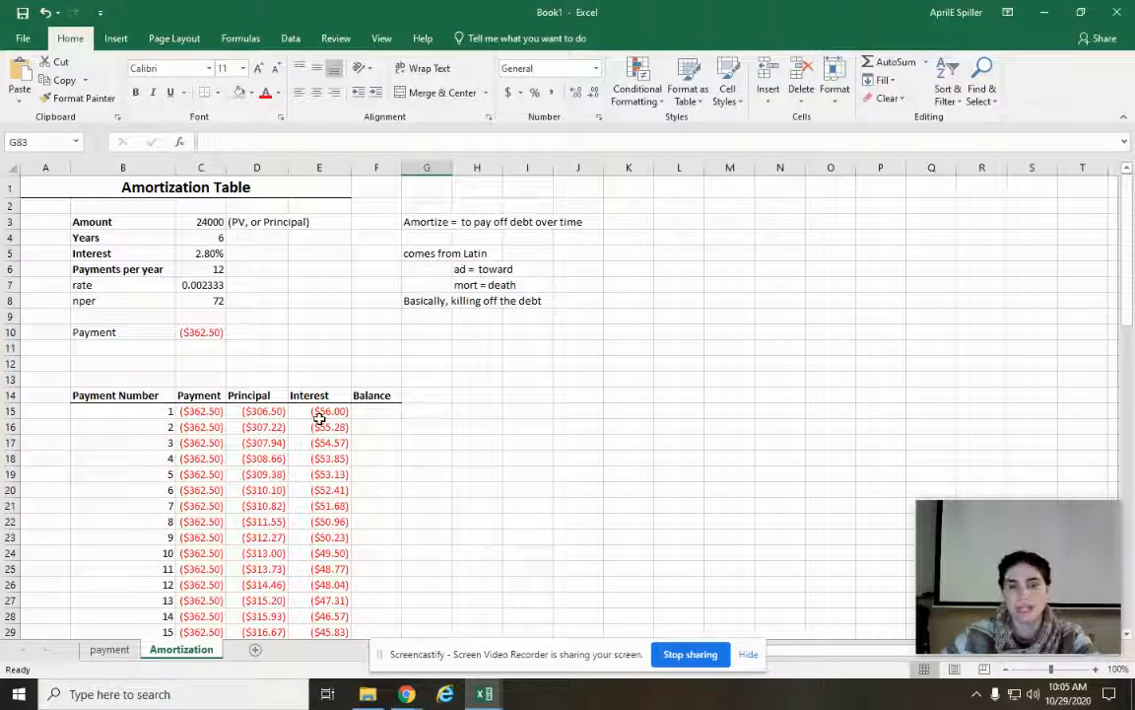
Try the formula =C3-D15 in Balance cell F15, subtracting the first principal payment from the loan amount, and clear the cell.
{"action": "left_click", "coordinate": [385, 414]}
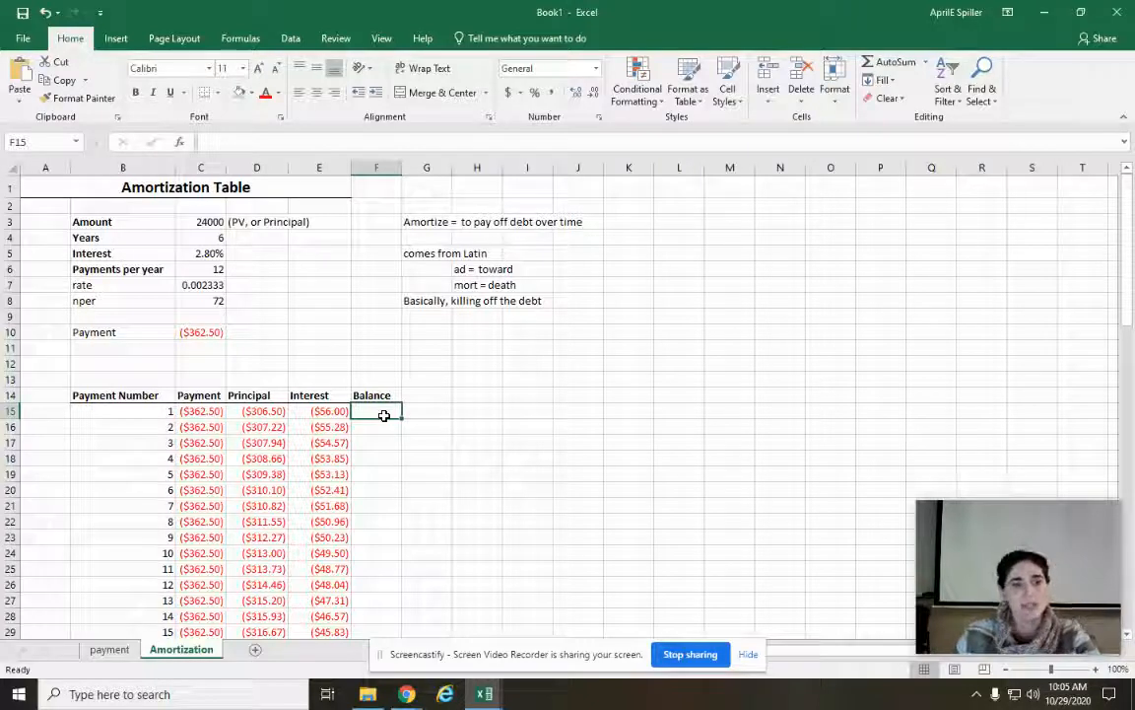
{"action": "type", "text": "="}
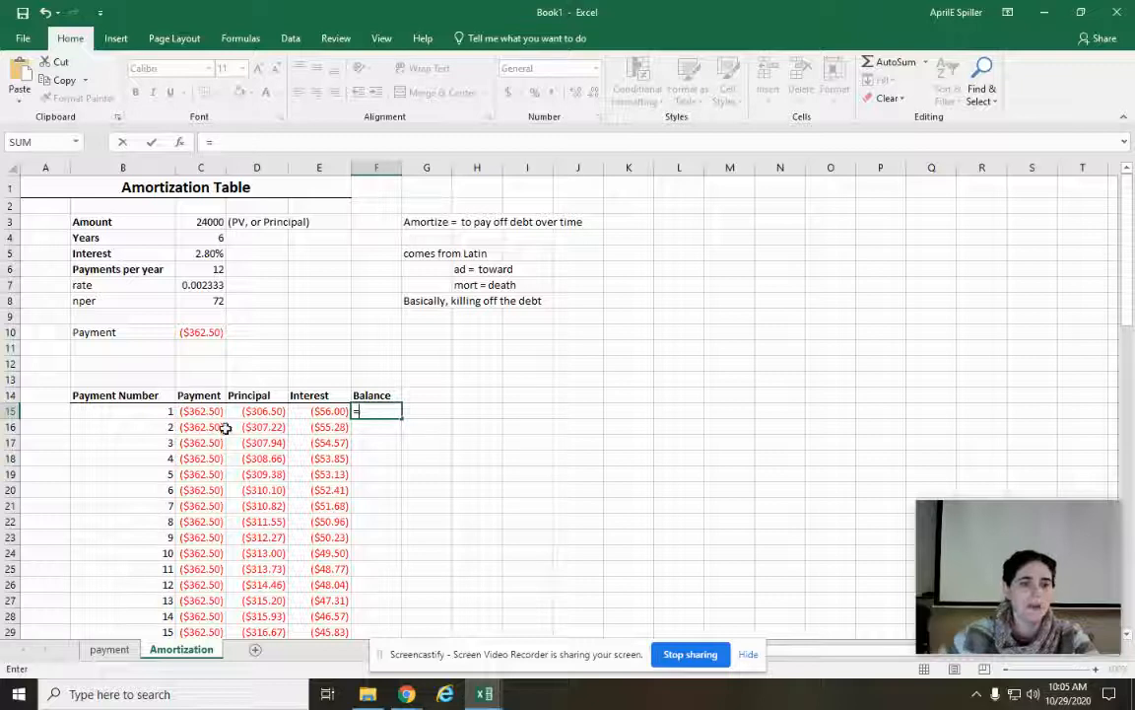
{"action": "left_click", "coordinate": [187, 223]}
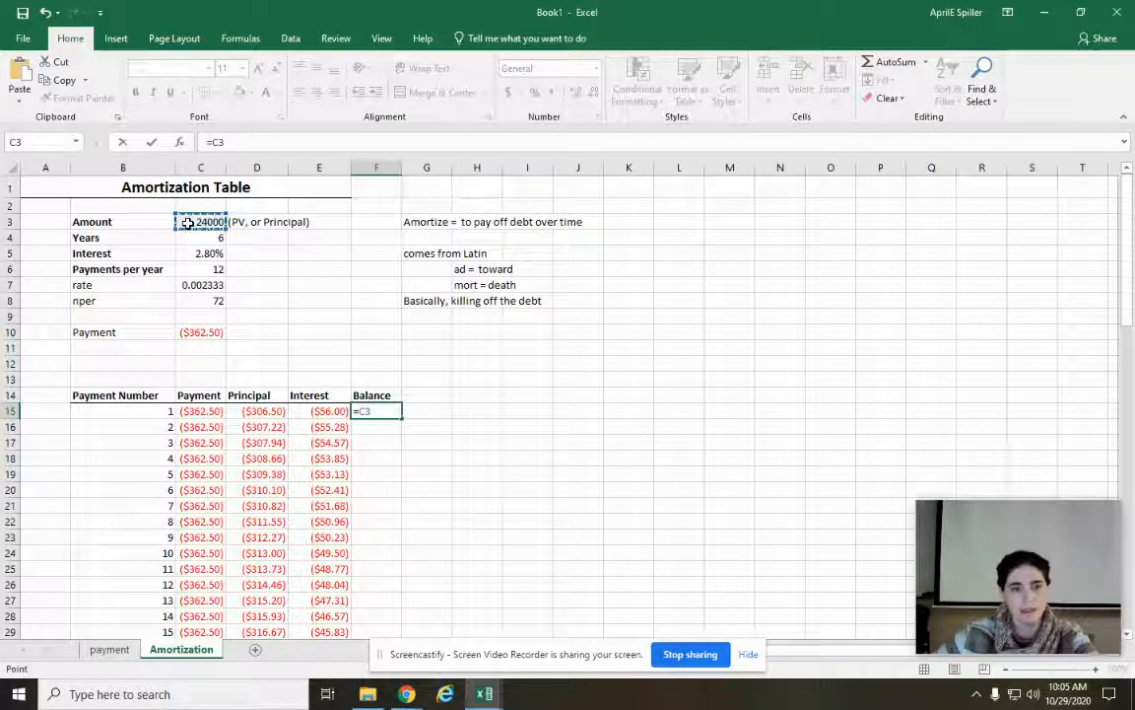
{"action": "type", "text": "-"}
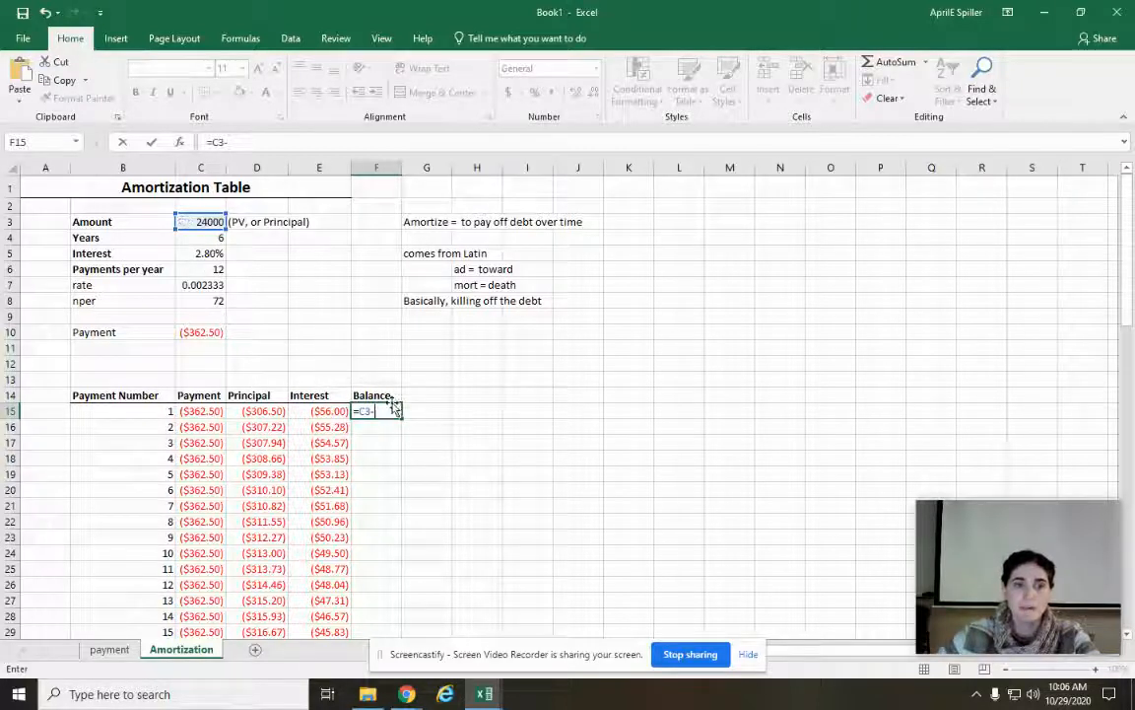
{"action": "left_click", "coordinate": [266, 412]}
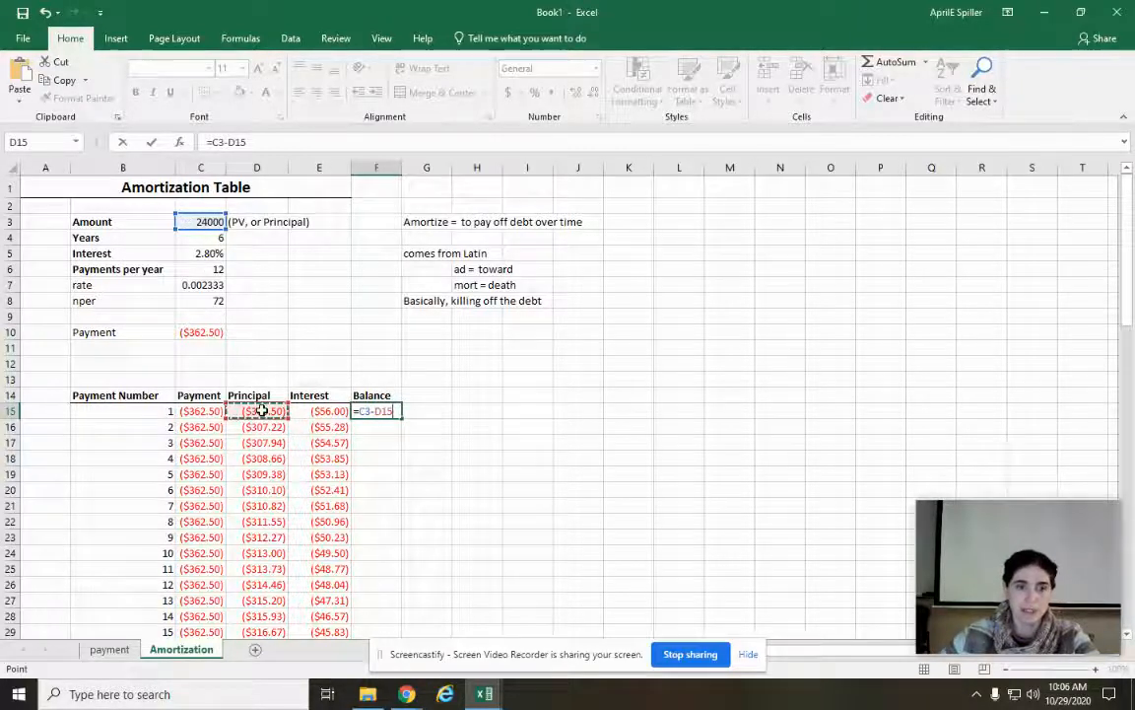
{"action": "key", "text": "Return"}
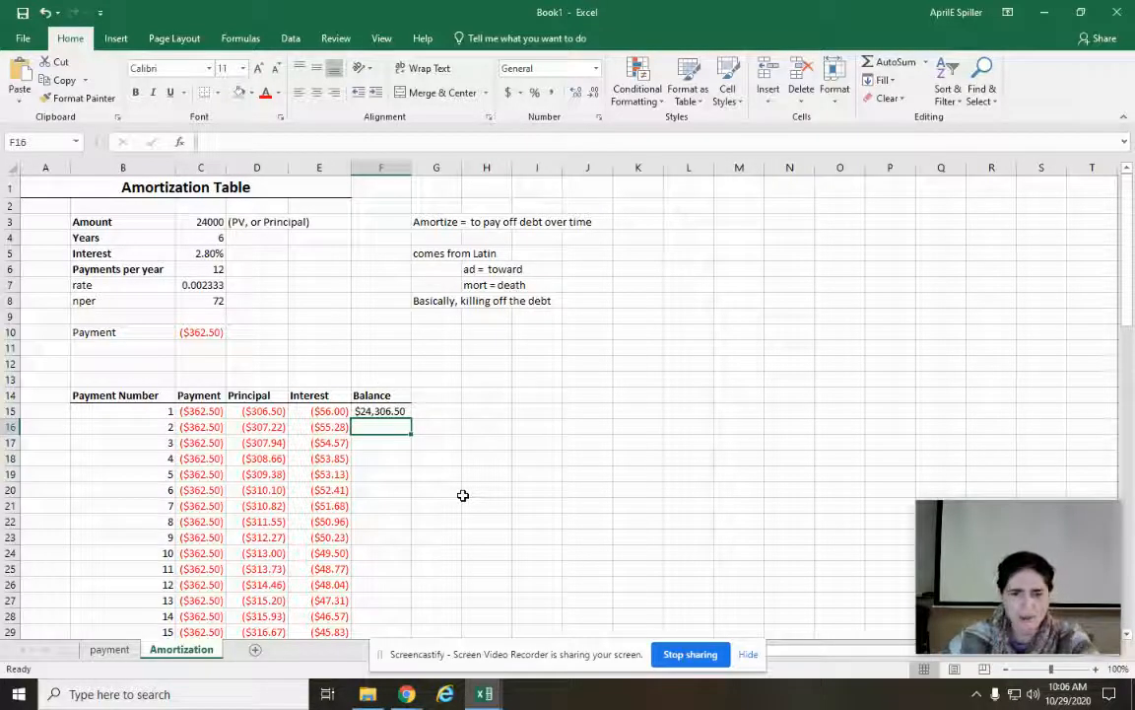
{"action": "left_click", "coordinate": [369, 408]}
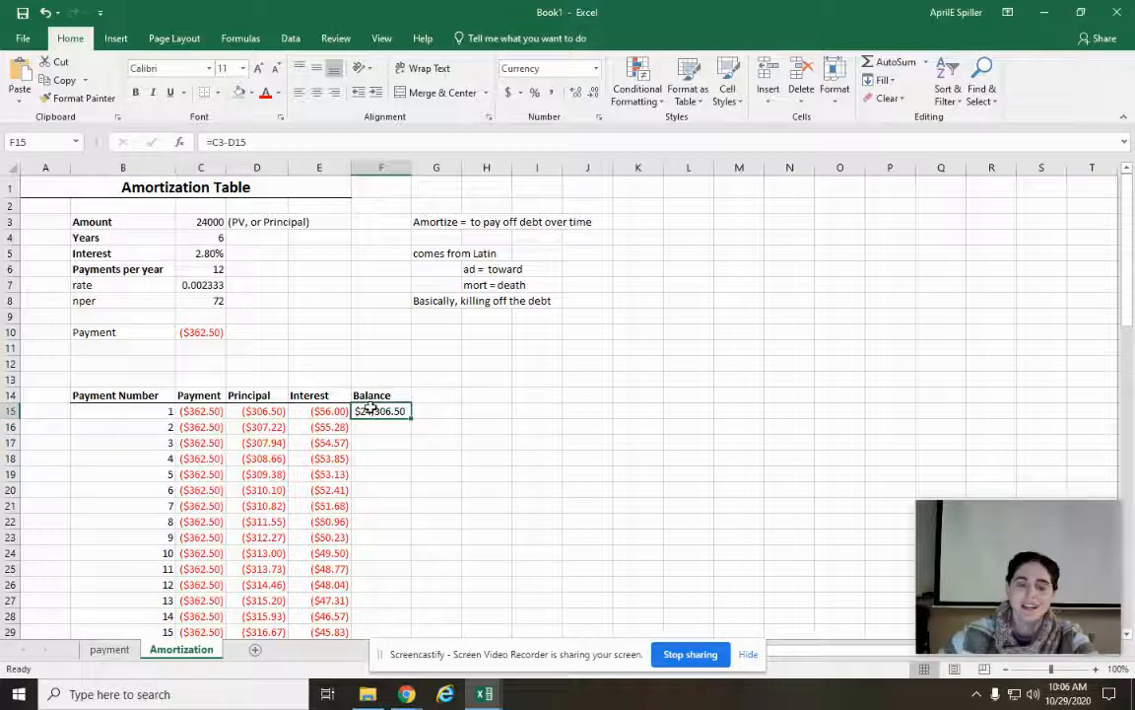
{"action": "key", "text": "Delete"}
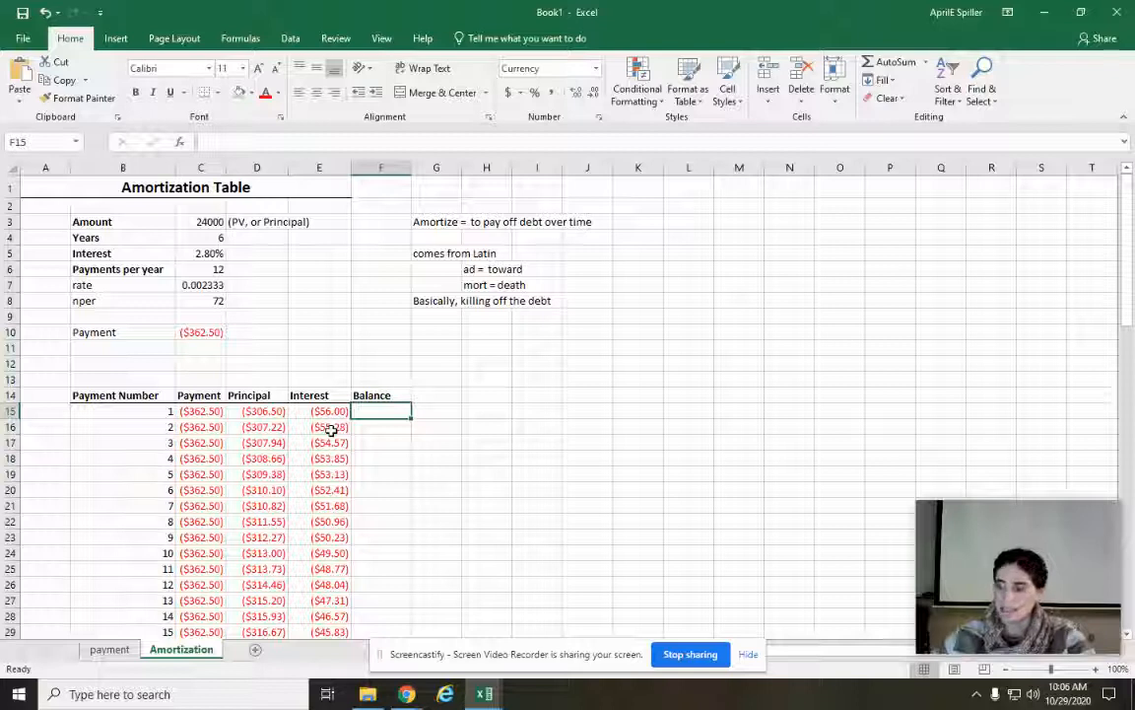
Enter the formula =C3+D15 in Balance cell F15, adding the first principal payment to the loan amount.
{"action": "type", "text": "="}
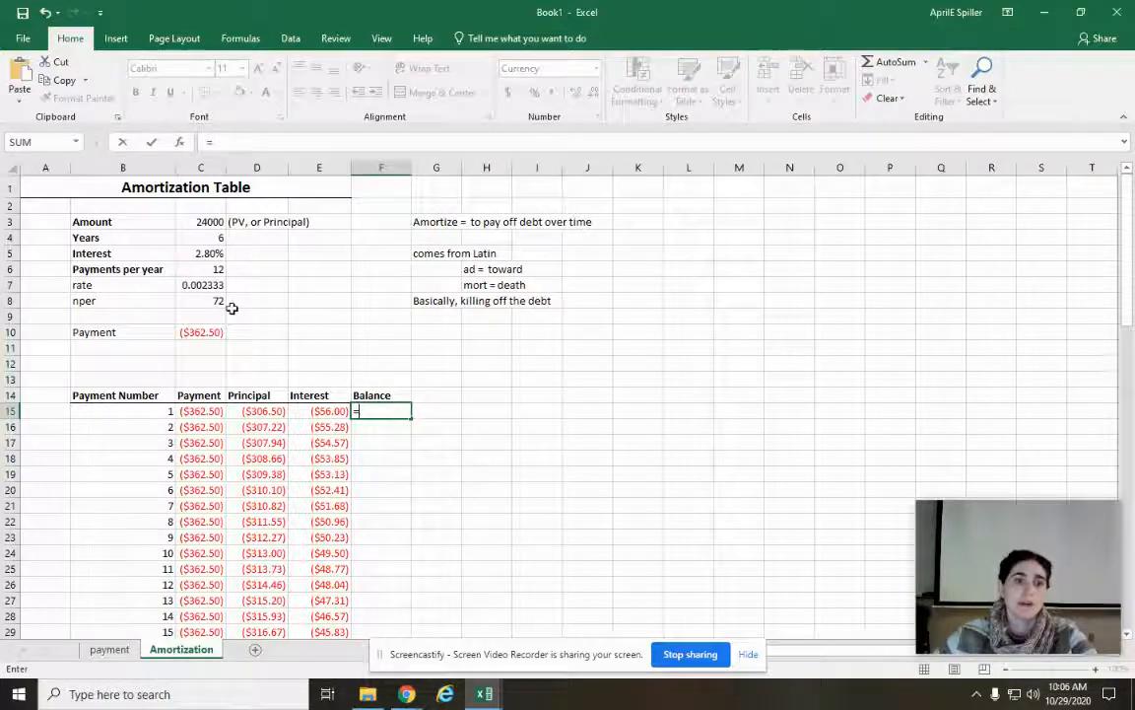
{"action": "left_click", "coordinate": [202, 221]}
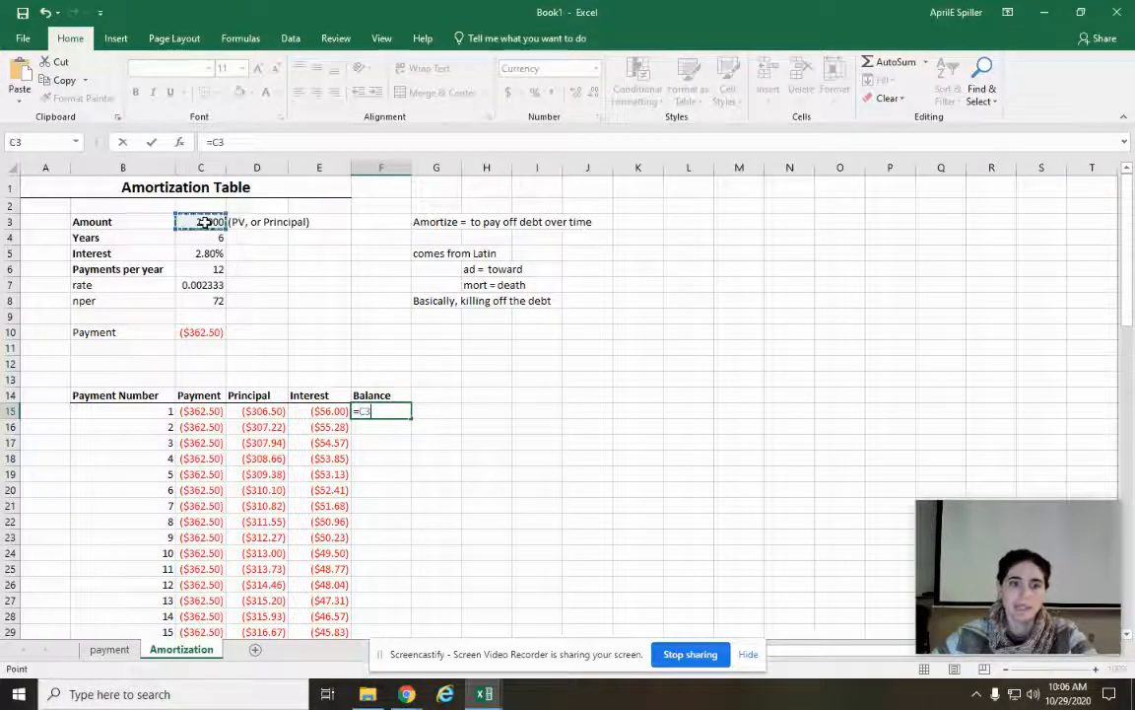
{"action": "type", "text": "+"}
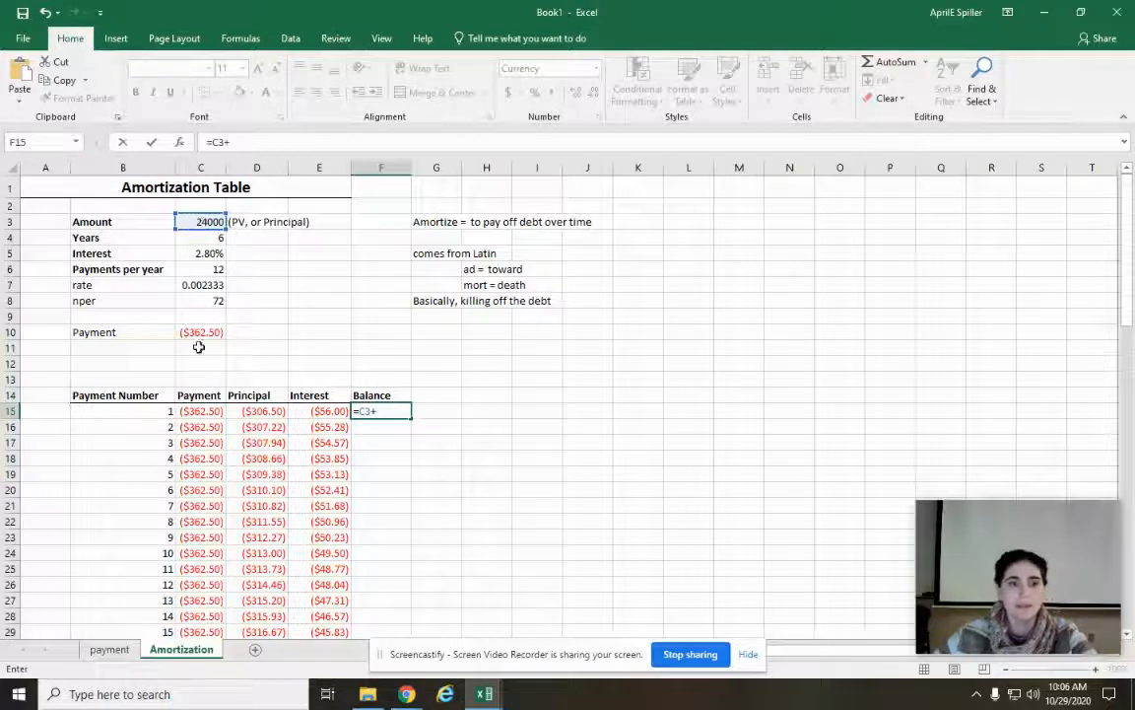
{"action": "left_click", "coordinate": [241, 413]}
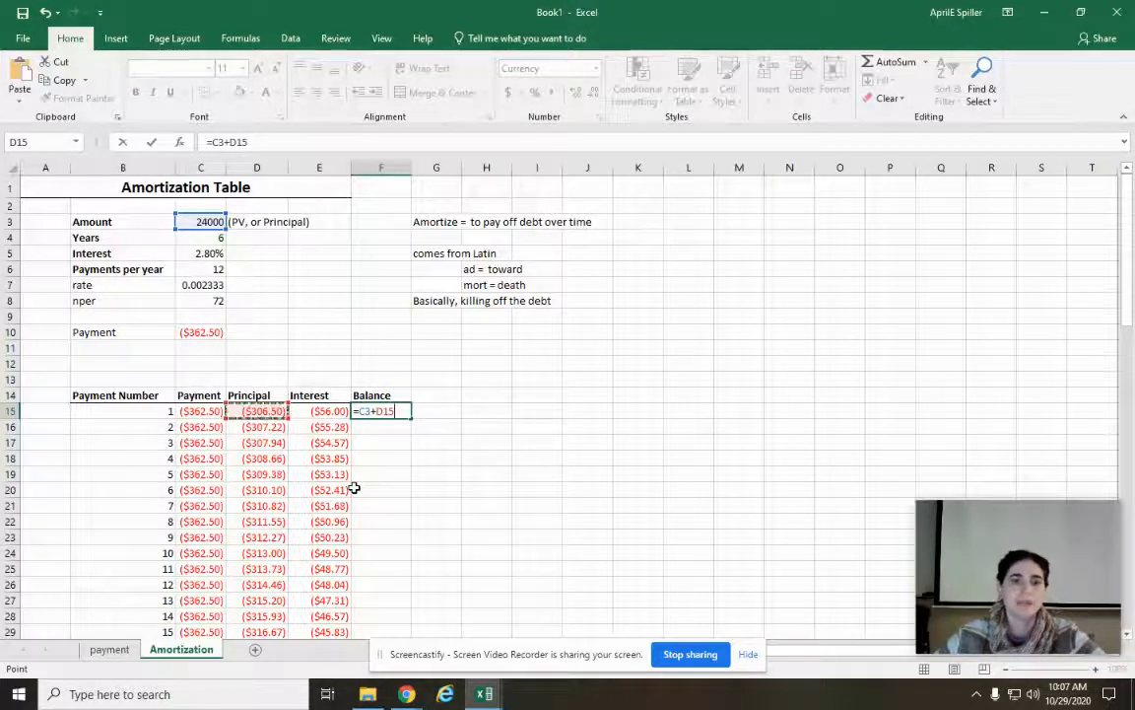
{"action": "key", "text": "Return"}
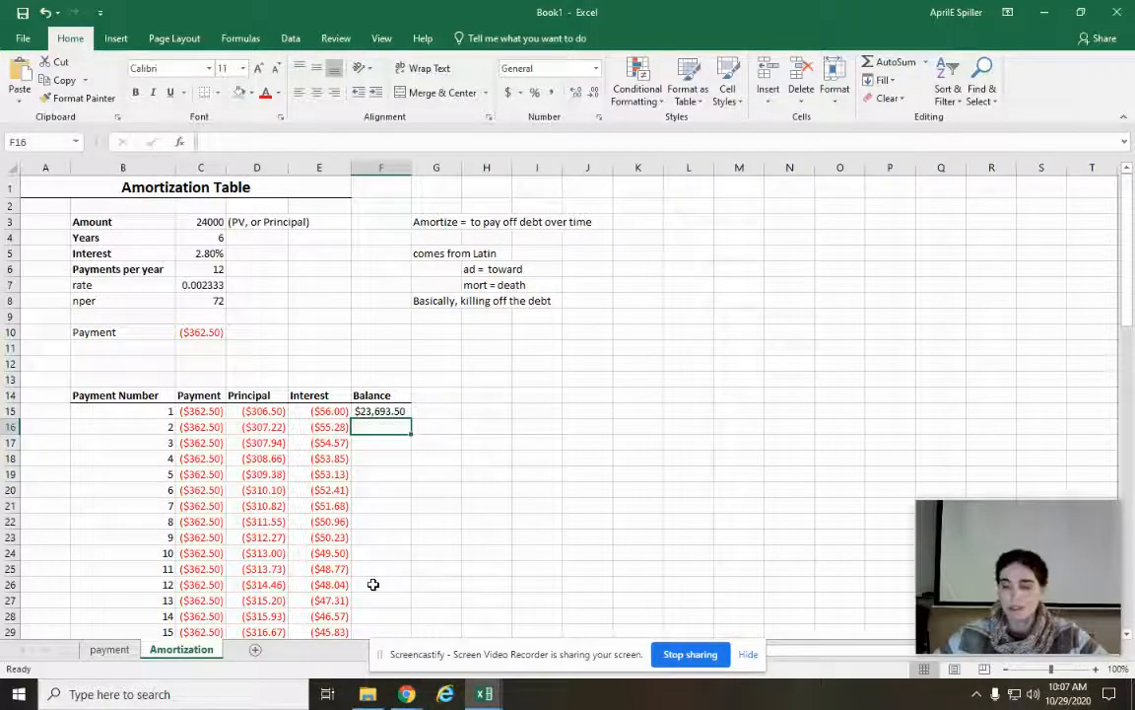
Enter the formula =F15+D16 in Balance cell F16, adding the second principal payment to the previous balance.
{"action": "type", "text": "="}
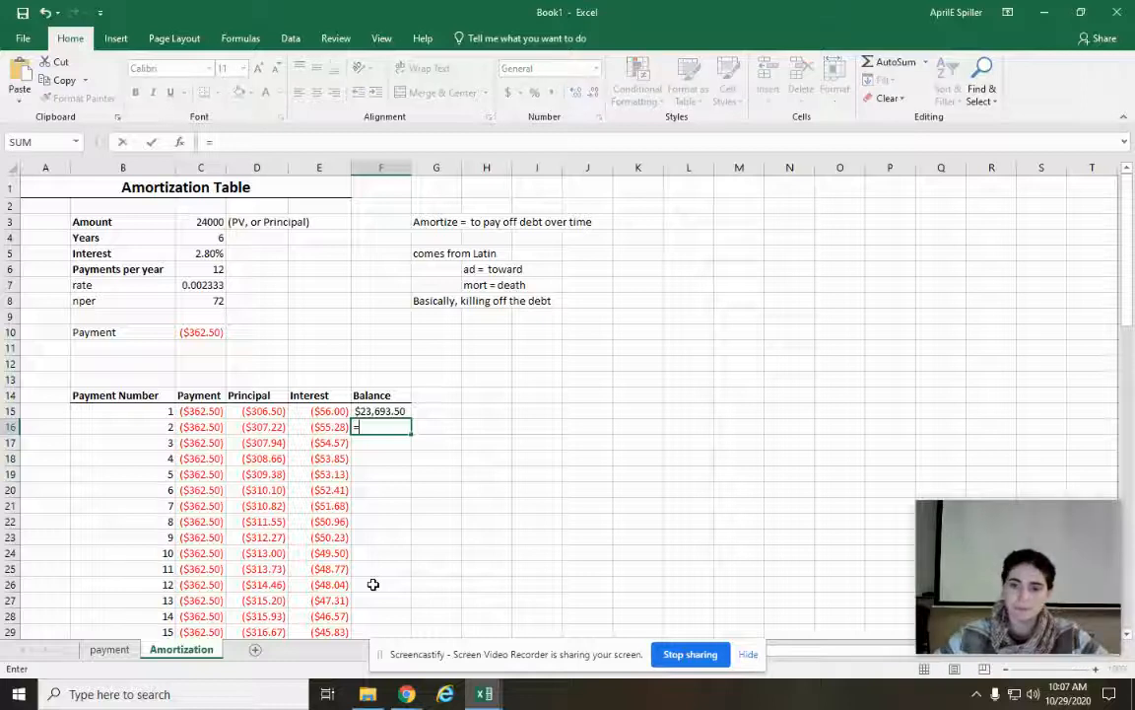
{"action": "left_click", "coordinate": [390, 411]}
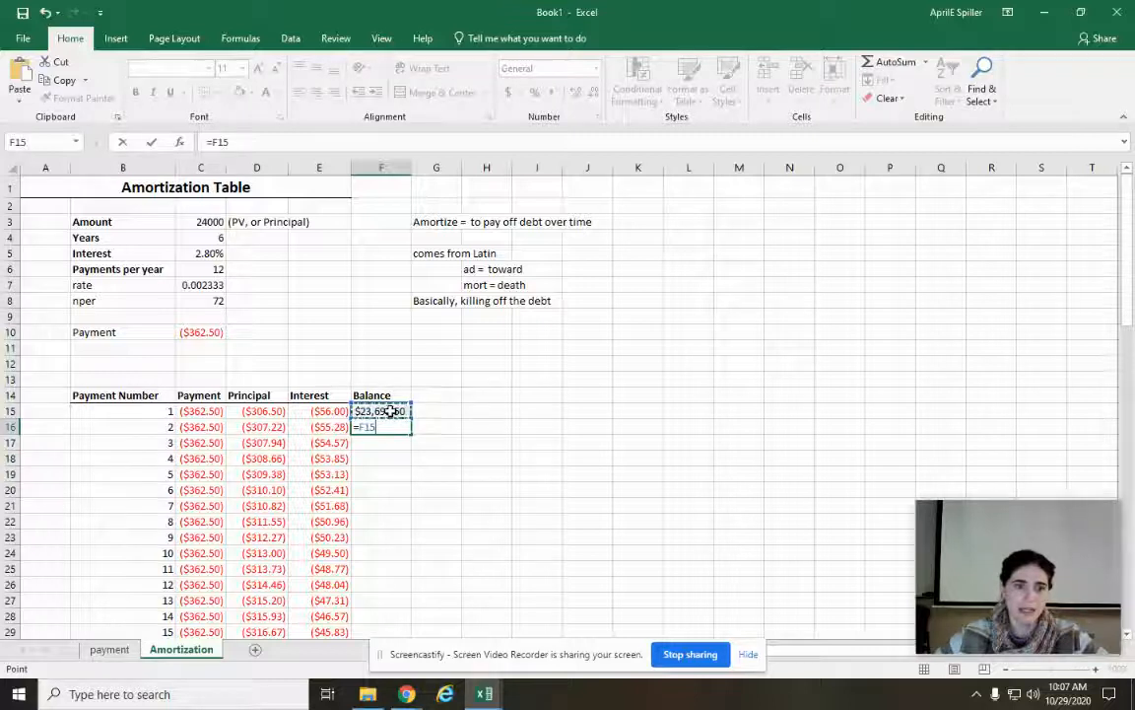
{"action": "type", "text": "+"}
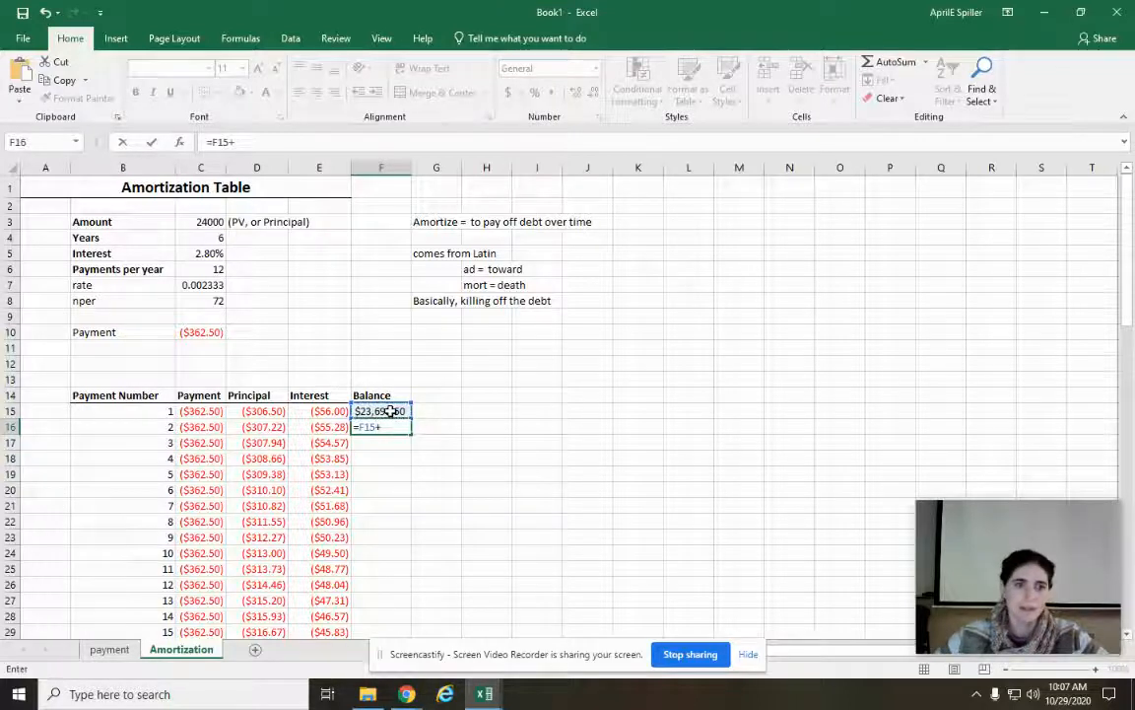
{"action": "left_click", "coordinate": [251, 427]}
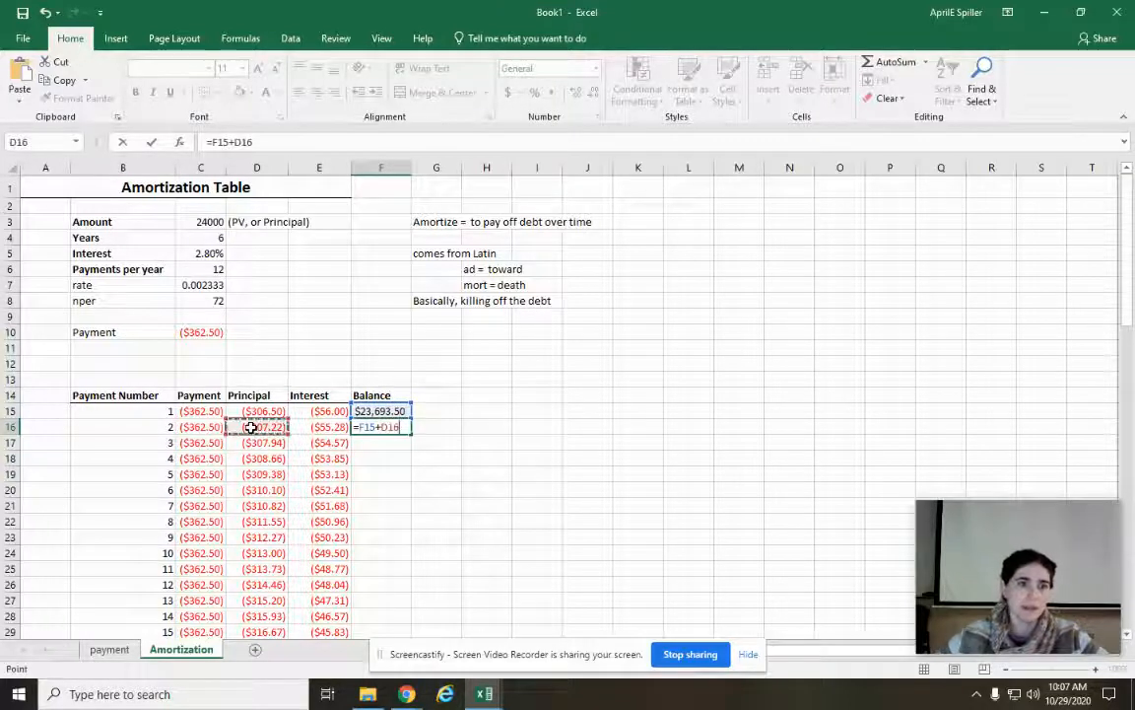
{"action": "key", "text": "Return"}
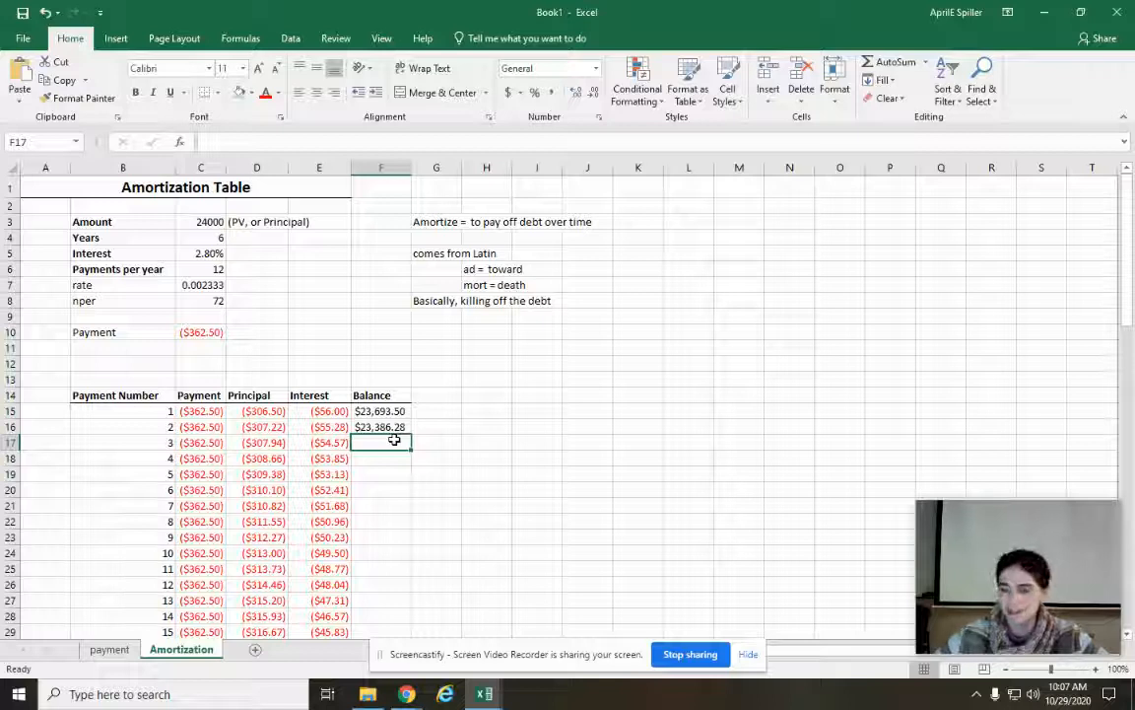
Enter the formula =F16+D17 in Balance cell F17 for payment number 3.
{"action": "type", "text": "="}
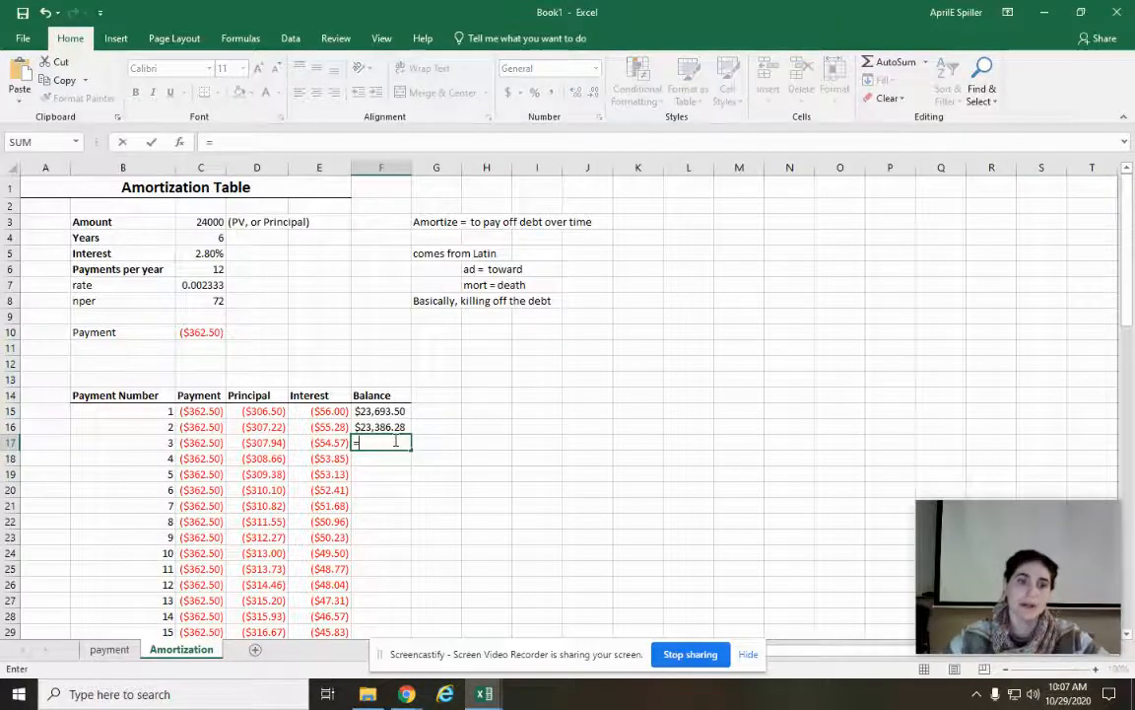
{"action": "left_click", "coordinate": [372, 427]}
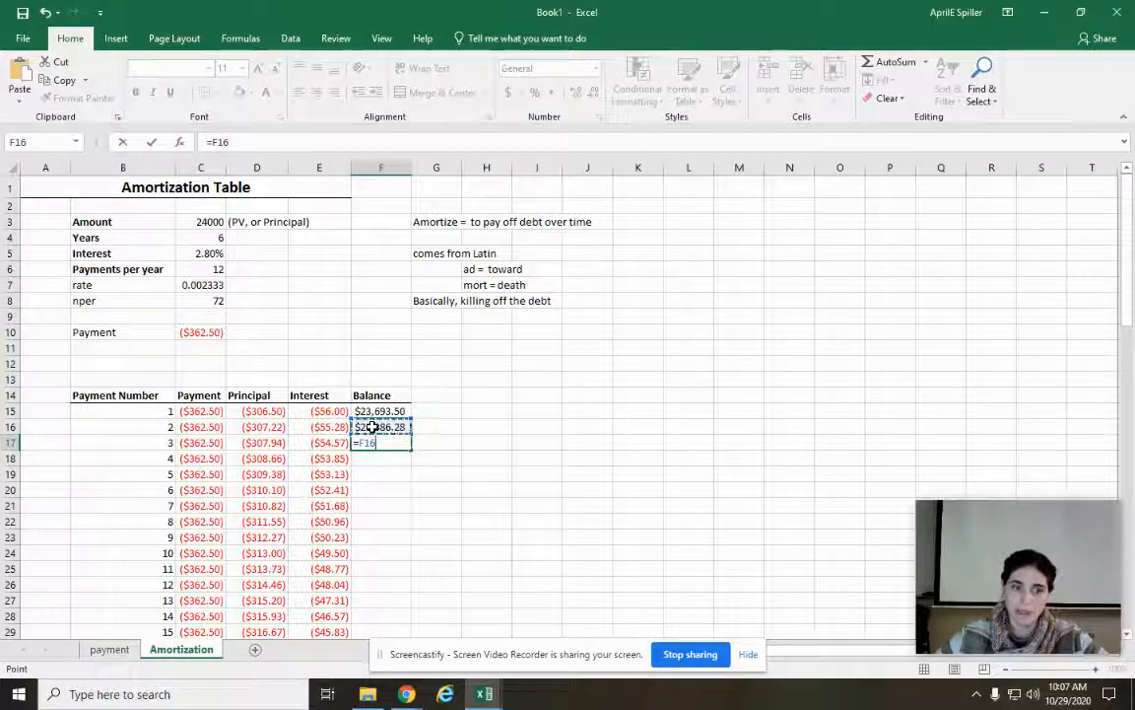
{"action": "type", "text": "+"}
{"action": "left_click", "coordinate": [266, 444]}
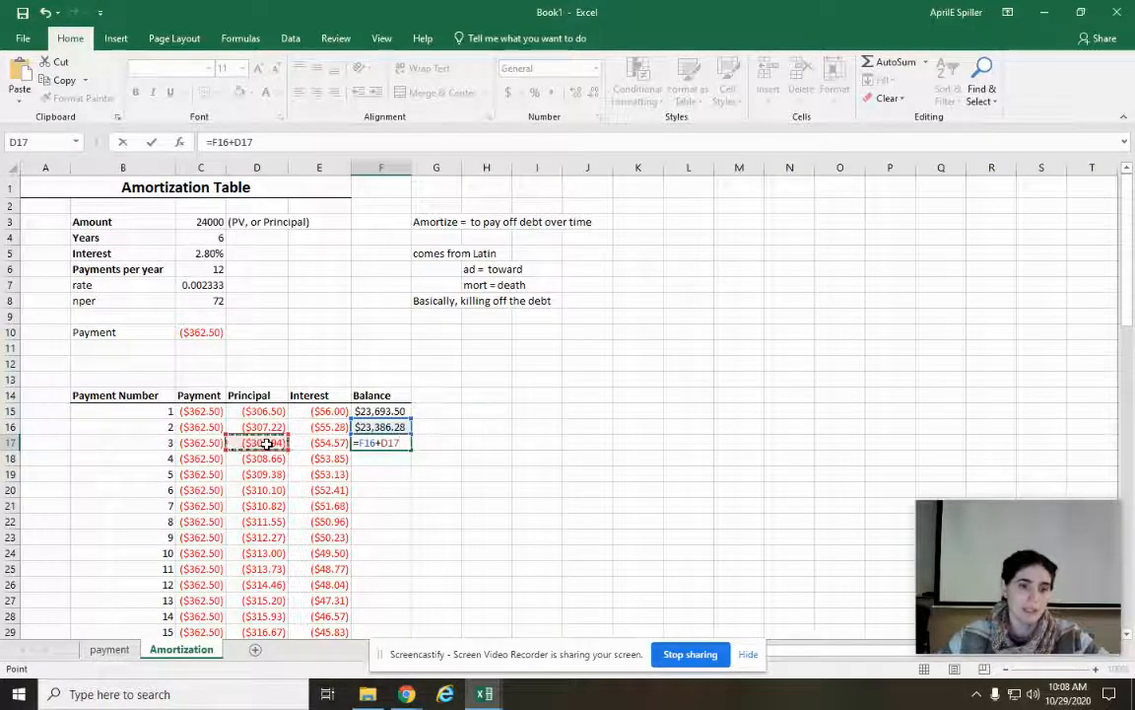
{"action": "key", "text": "Return"}
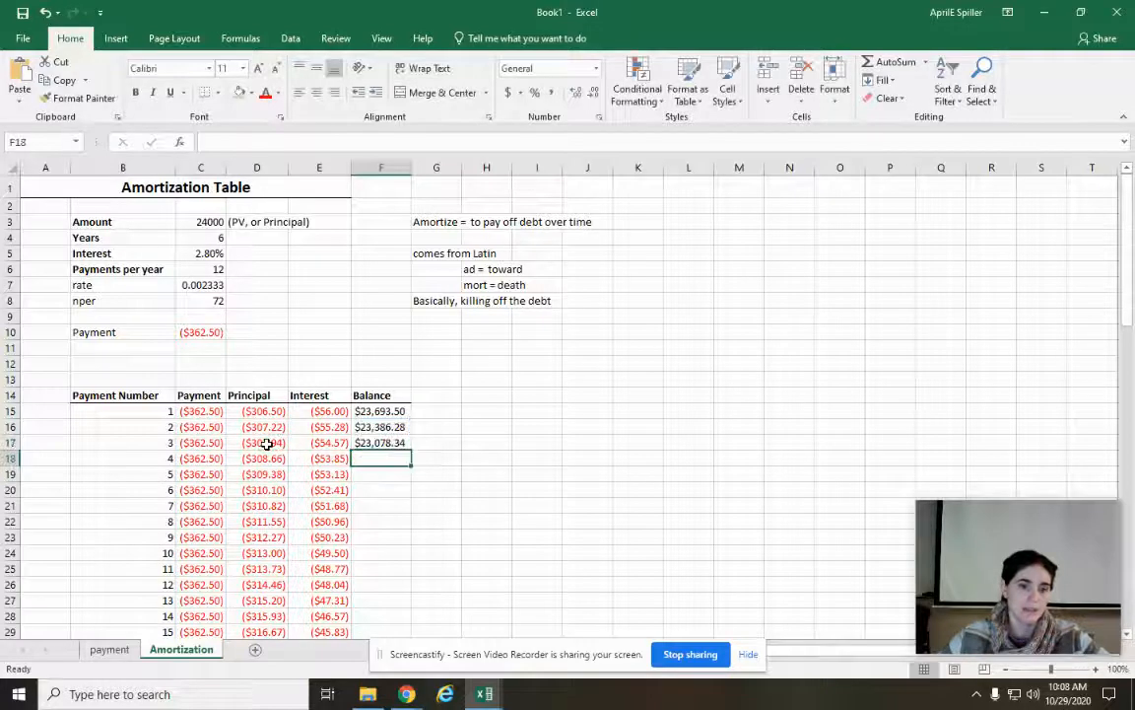
Check the Balance formulas in F15:F17 and fill the one in F17 down through payment number 72 in row 86.
{"action": "left_click", "coordinate": [372, 411]}
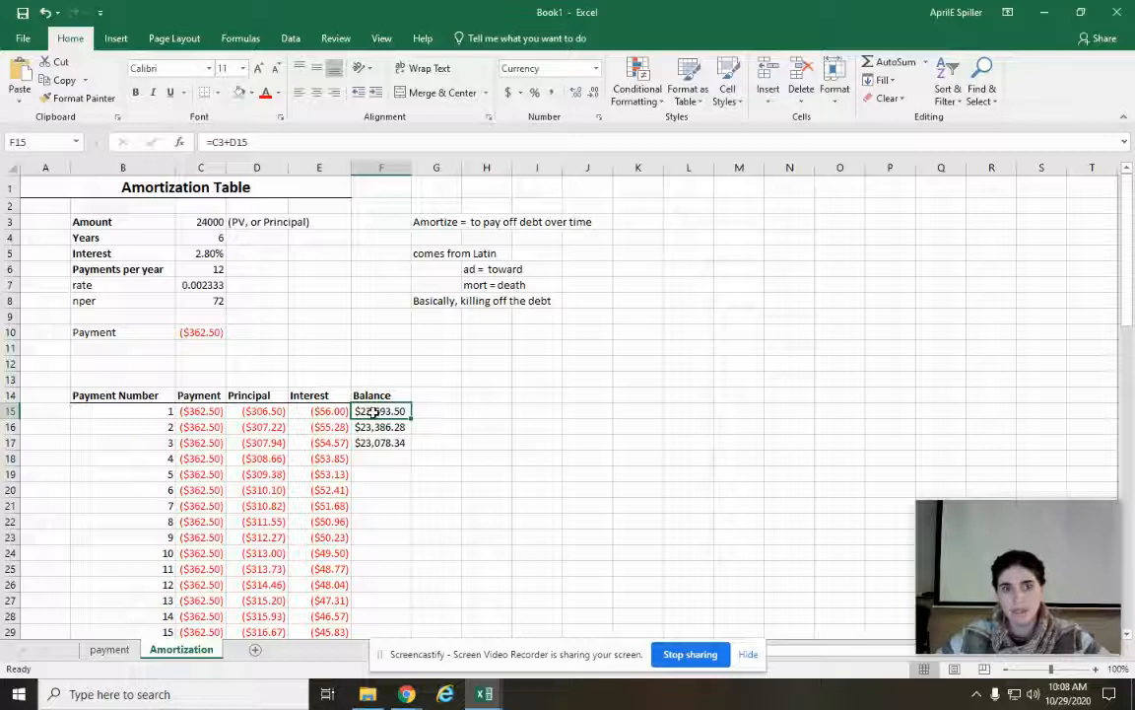
{"action": "left_click", "coordinate": [387, 426]}
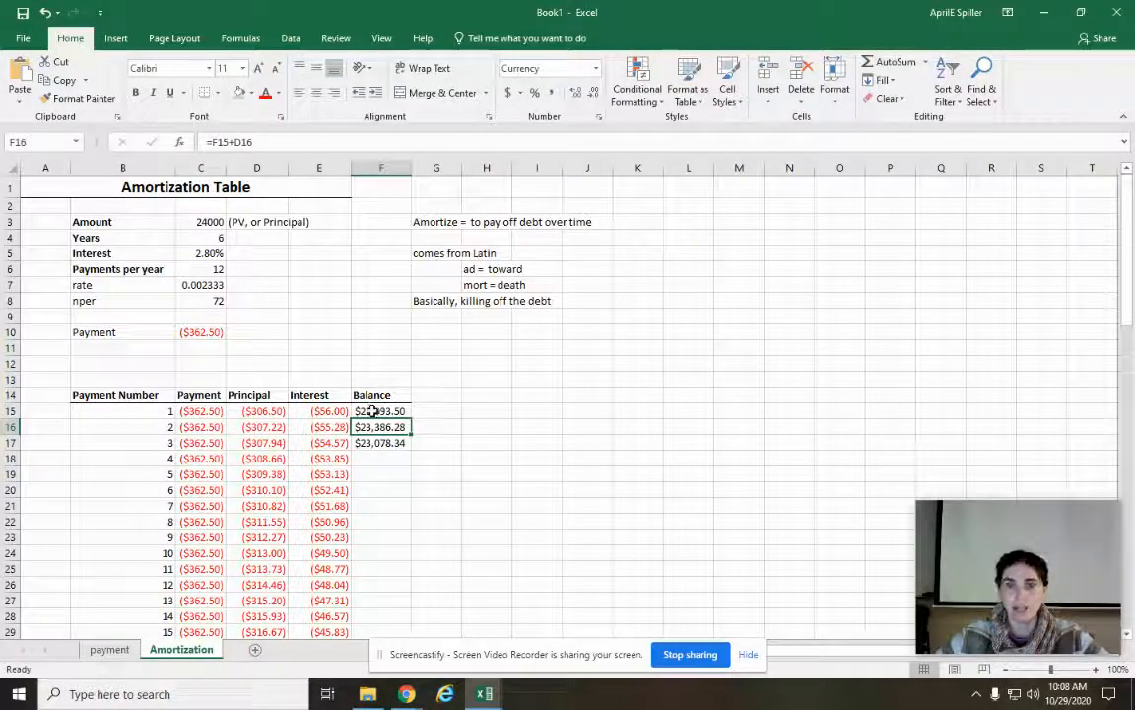
{"action": "left_click", "coordinate": [396, 442]}
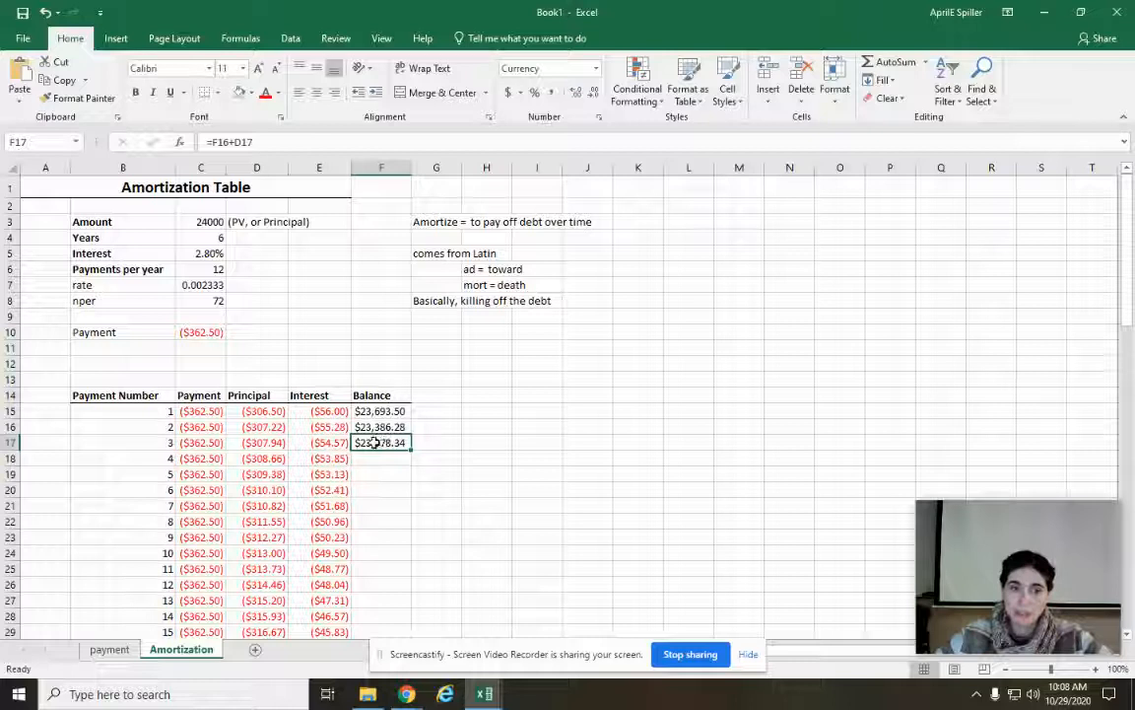
{"action": "left_click", "coordinate": [379, 413]}
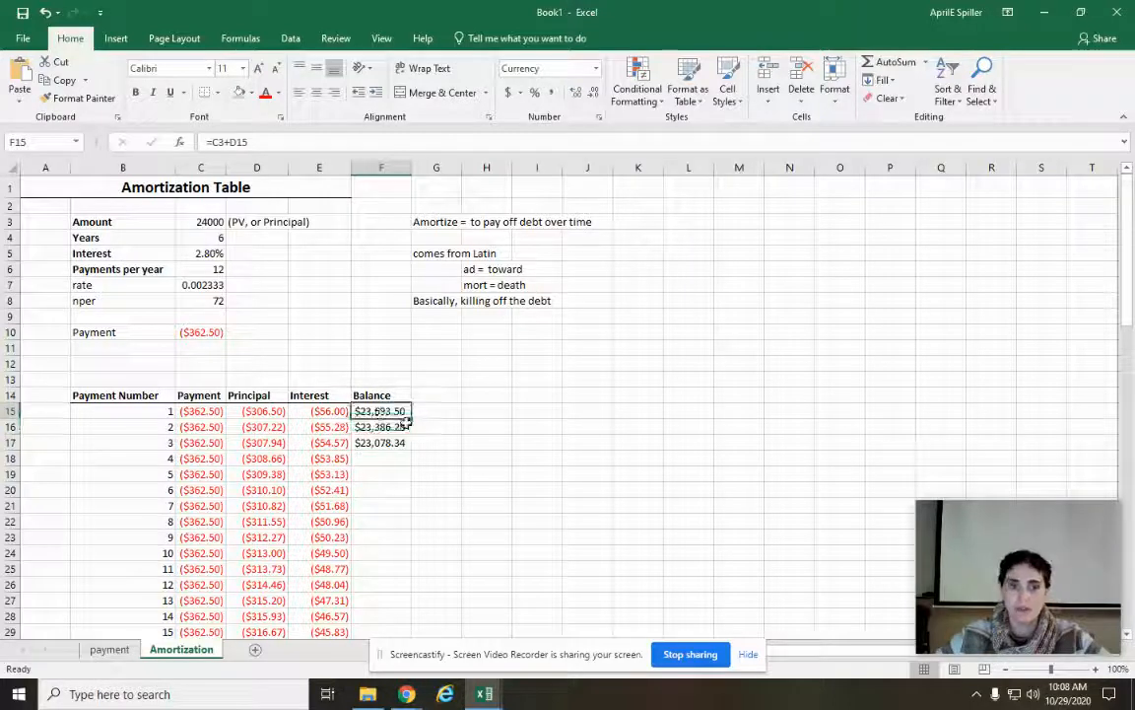
{"action": "left_click", "coordinate": [390, 430]}
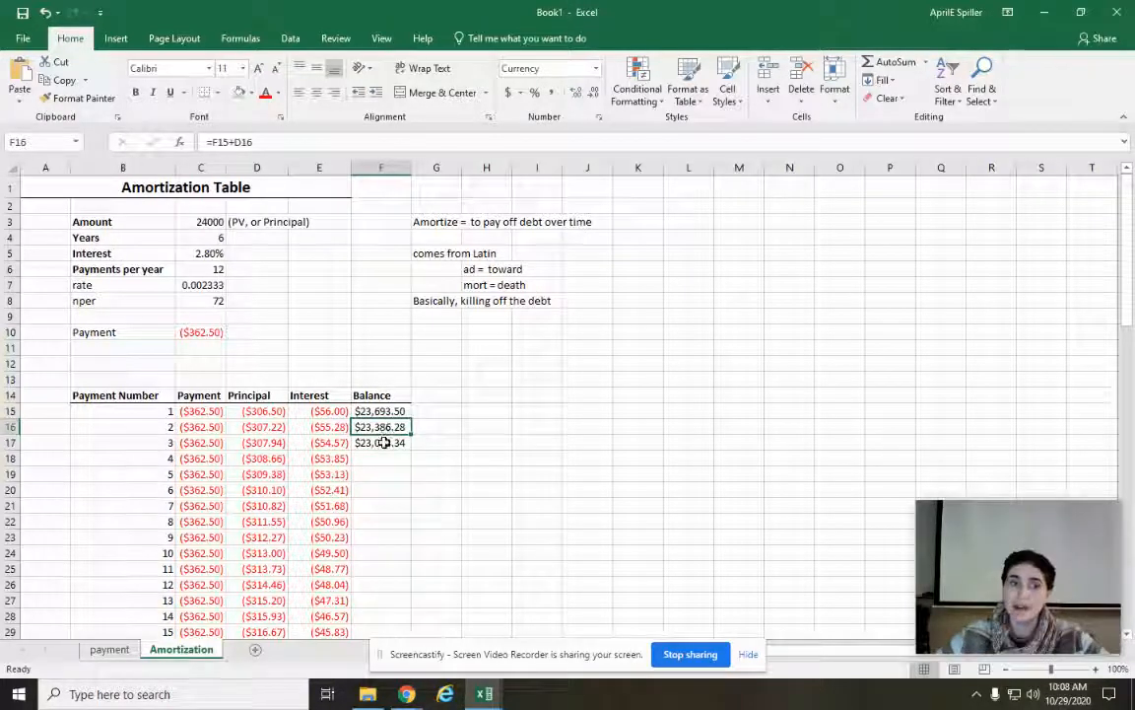
{"action": "left_click", "coordinate": [385, 443]}
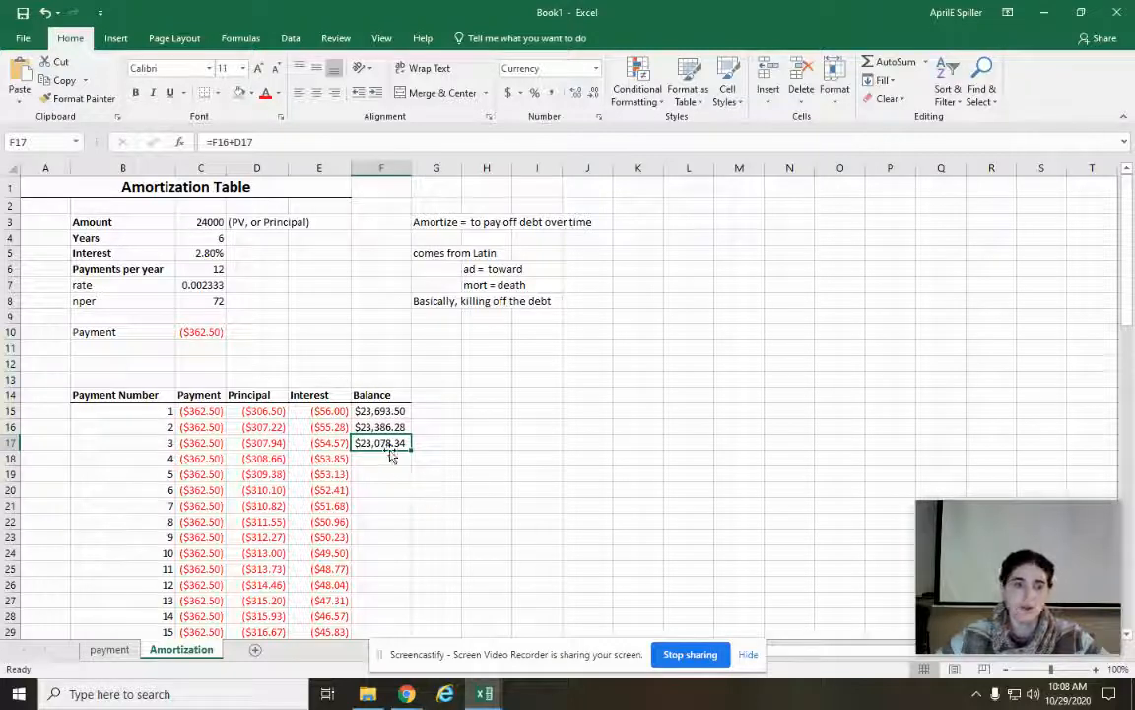
{"action": "left_click_drag", "start_coordinate": [413, 451], "coordinate": [405, 697]}
{"action": "mouse_move", "coordinate": [405, 698]}
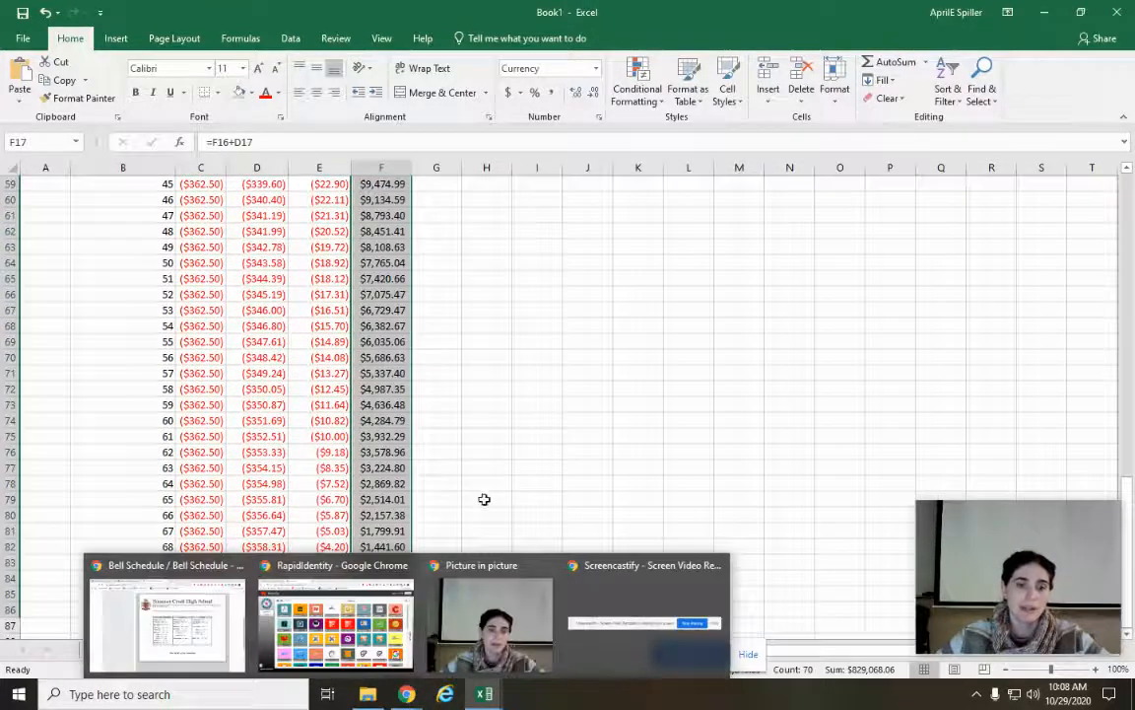
{"action": "scroll", "coordinate": [483, 503], "scroll_direction": "down", "scroll_amount": 2}
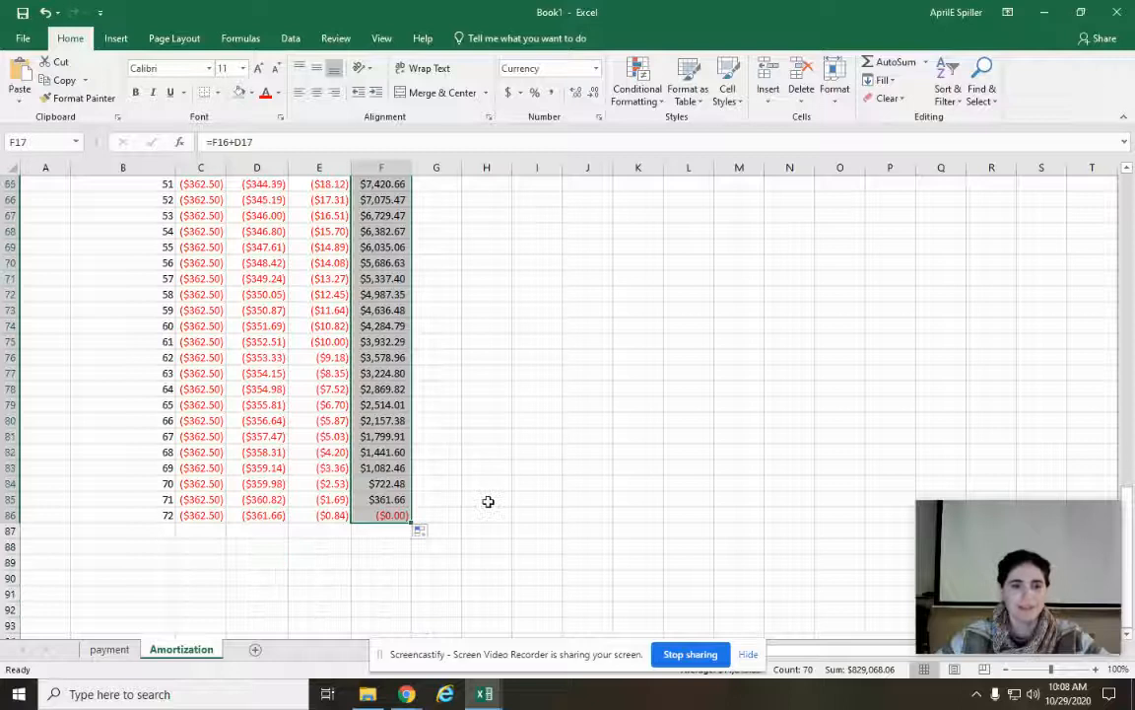
{"action": "left_click", "coordinate": [455, 514]}
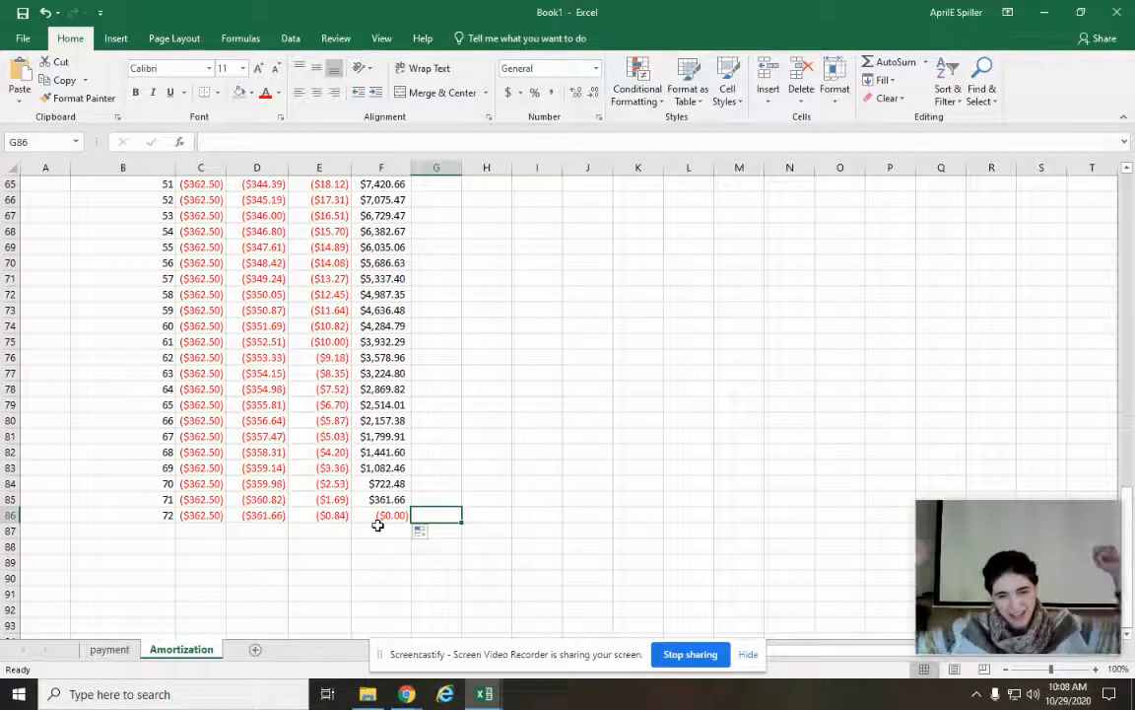
Review how the Principal, Interest and Balance columns change across all 72 payments of the completed amortization table.
{"action": "scroll", "coordinate": [468, 507], "scroll_direction": "up", "scroll_amount": 20}
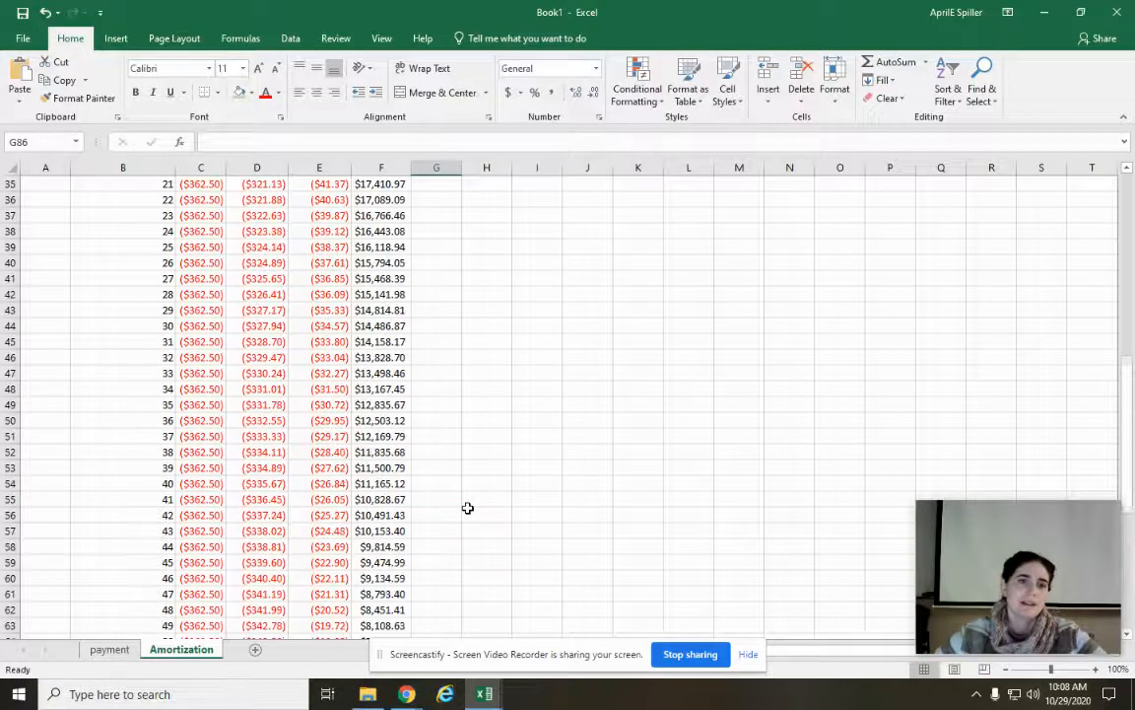
{"action": "scroll", "coordinate": [467, 508], "scroll_direction": "down", "scroll_amount": 4}
{"action": "scroll", "coordinate": [467, 508], "scroll_direction": "up", "scroll_amount": 3}
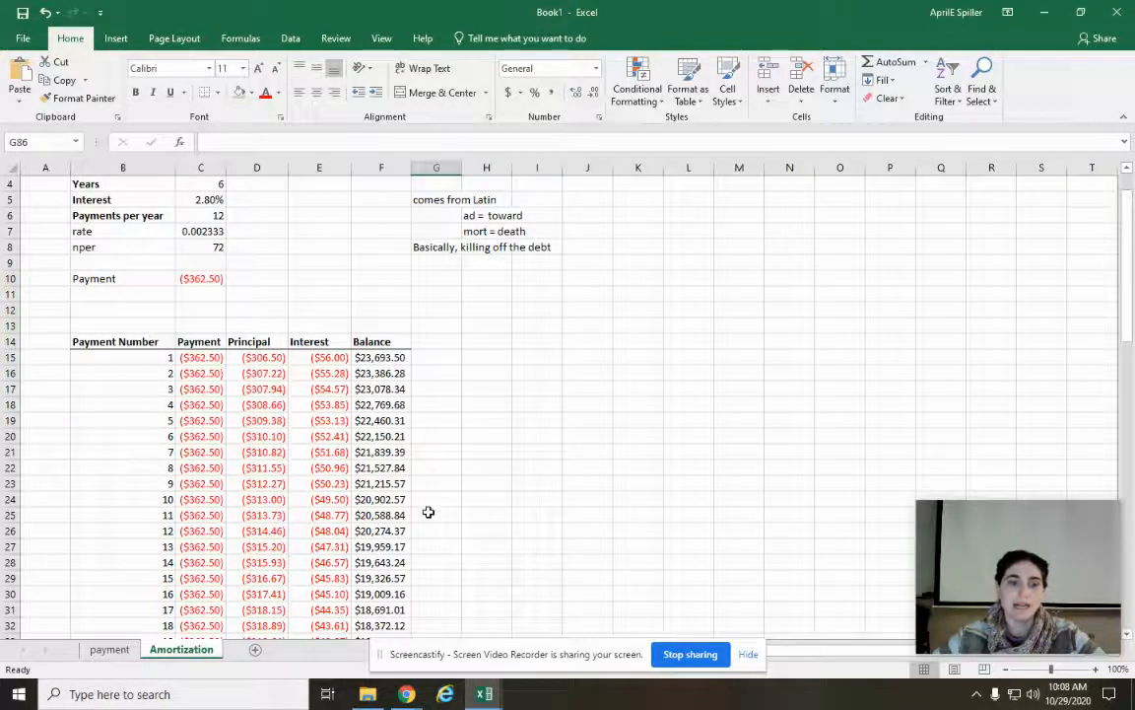
{"action": "scroll", "coordinate": [430, 507], "scroll_direction": "down", "scroll_amount": 8}
{"action": "scroll", "coordinate": [431, 504], "scroll_direction": "down", "scroll_amount": 12}
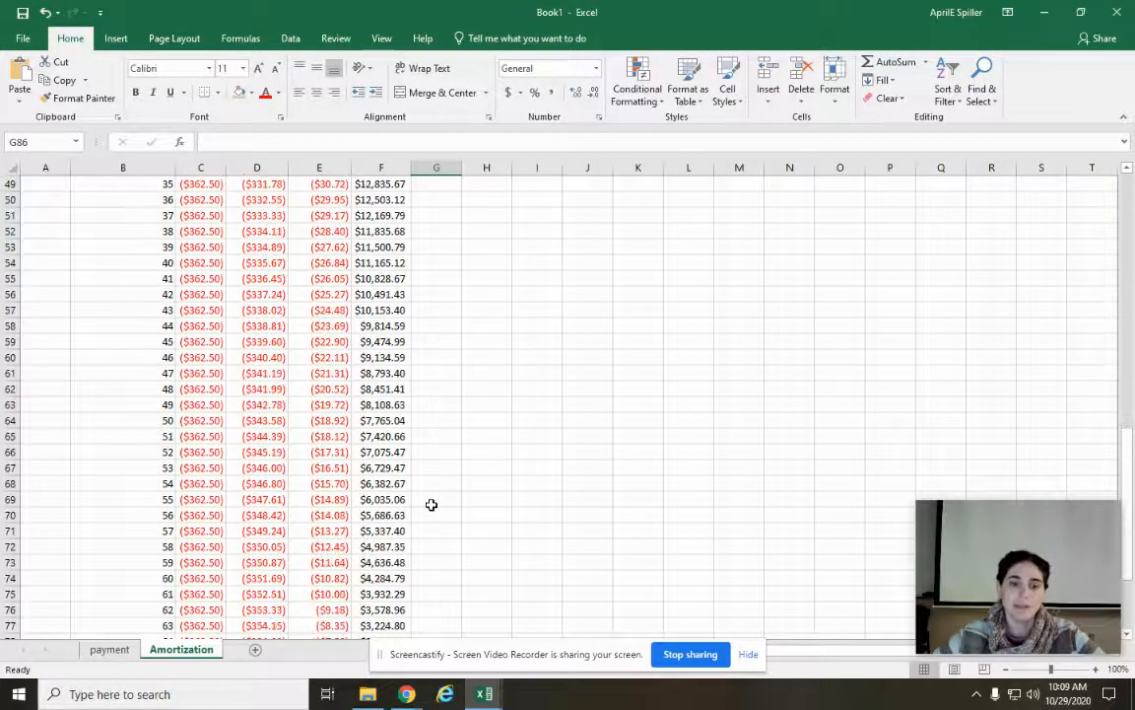
{"action": "scroll", "coordinate": [430, 505], "scroll_direction": "up", "scroll_amount": 6}
{"action": "scroll", "coordinate": [431, 505], "scroll_direction": "up", "scroll_amount": 14}
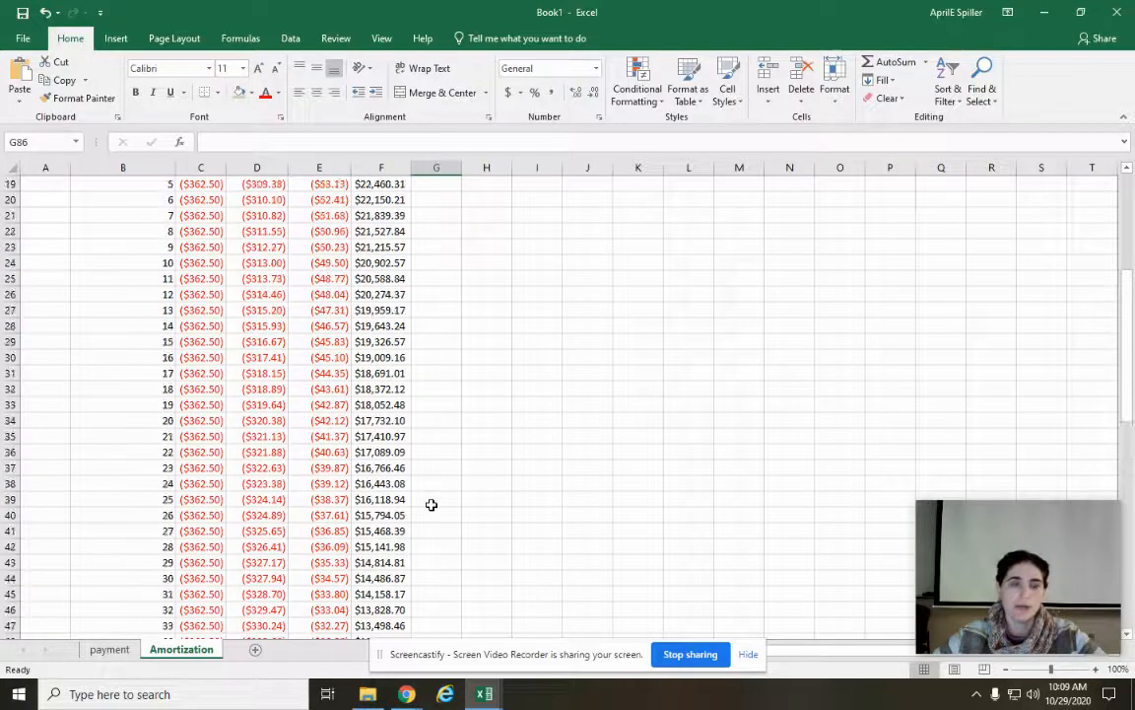
{"action": "scroll", "coordinate": [431, 505], "scroll_direction": "down", "scroll_amount": 5}
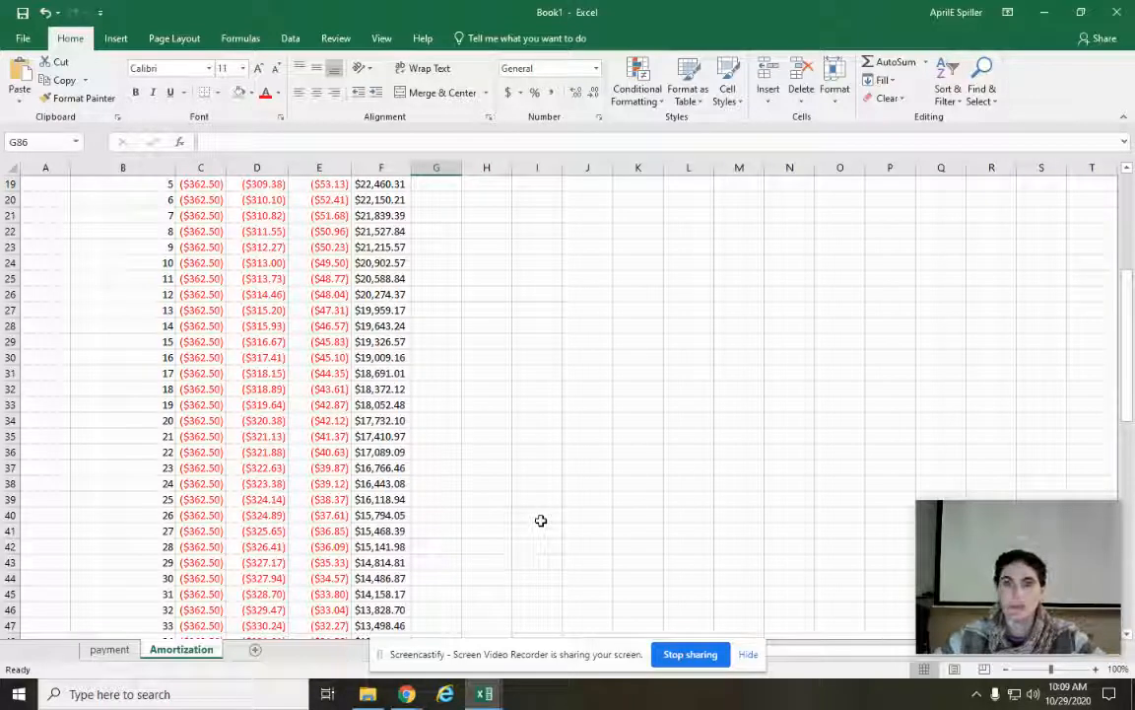
{"action": "scroll", "coordinate": [540, 521], "scroll_direction": "up", "scroll_amount": 6}
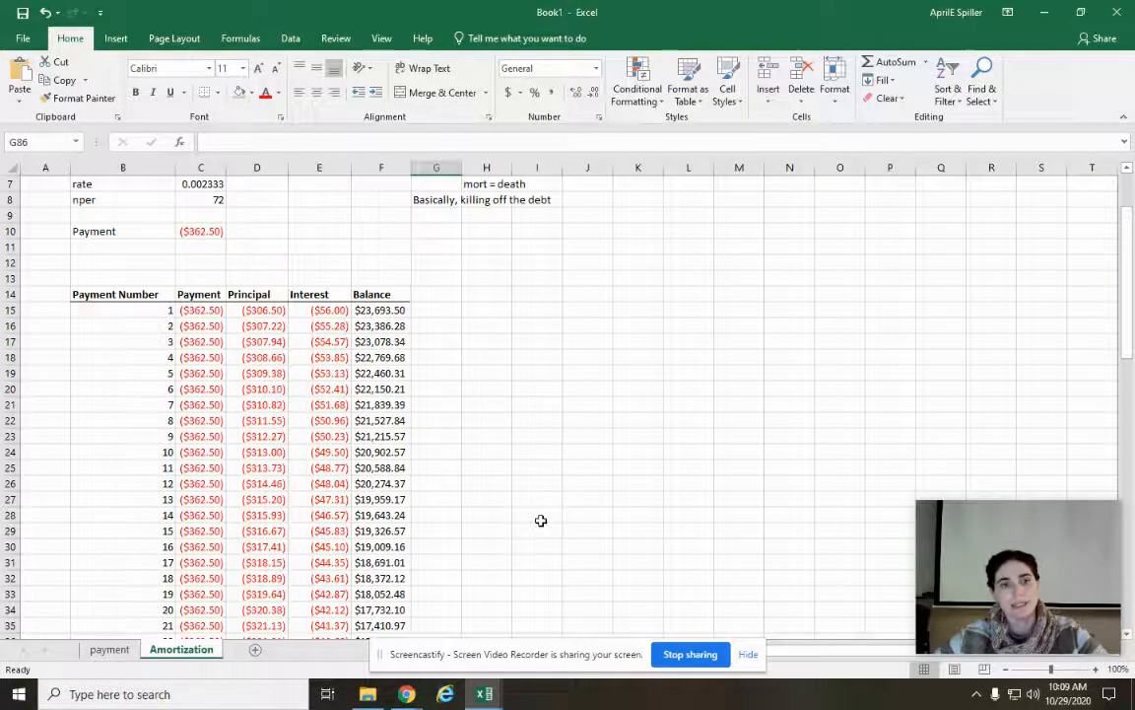
{"action": "scroll", "coordinate": [540, 521], "scroll_direction": "up", "scroll_amount": 1}
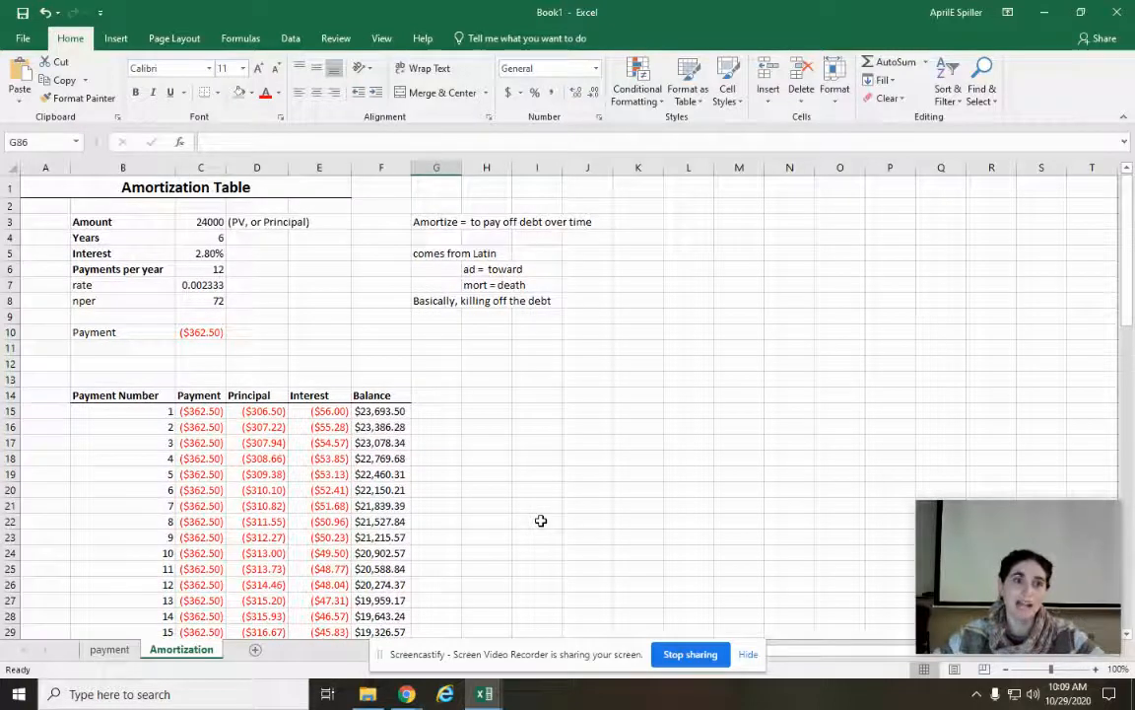